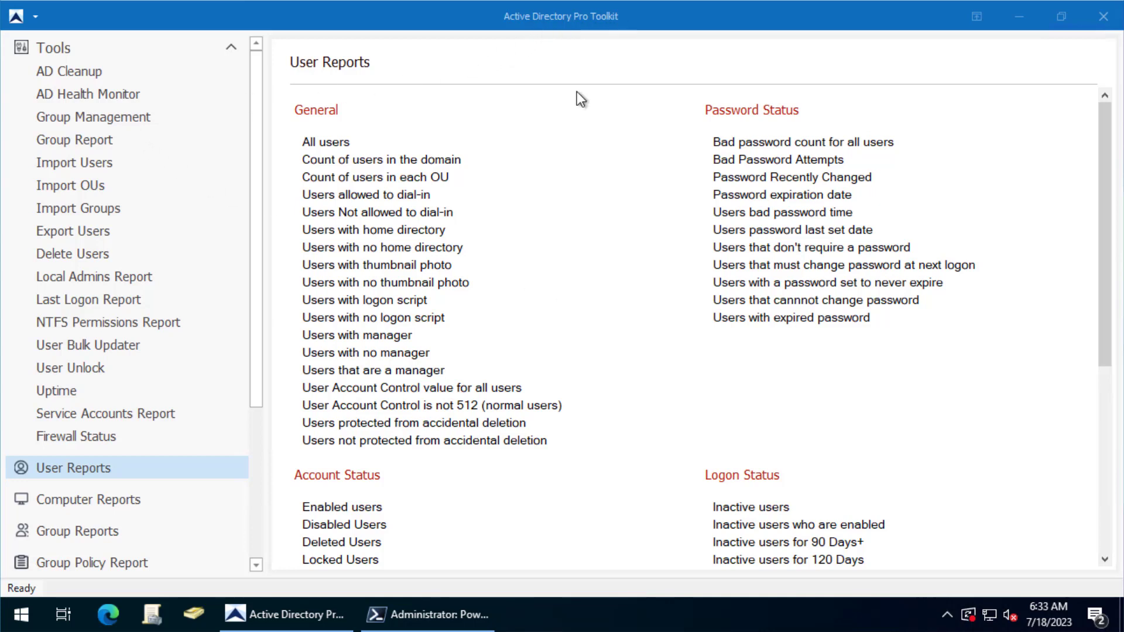
# - Run the All users report across the whole domain without limiting it to an OU
pyautogui.click(438, 611)
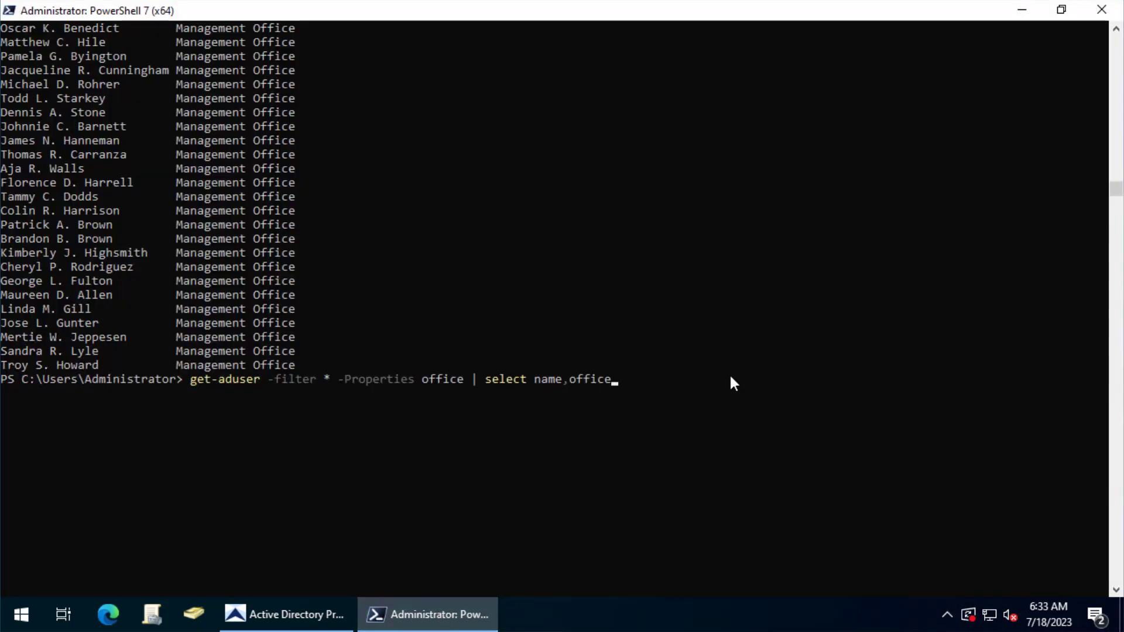
pyautogui.click(302, 615)
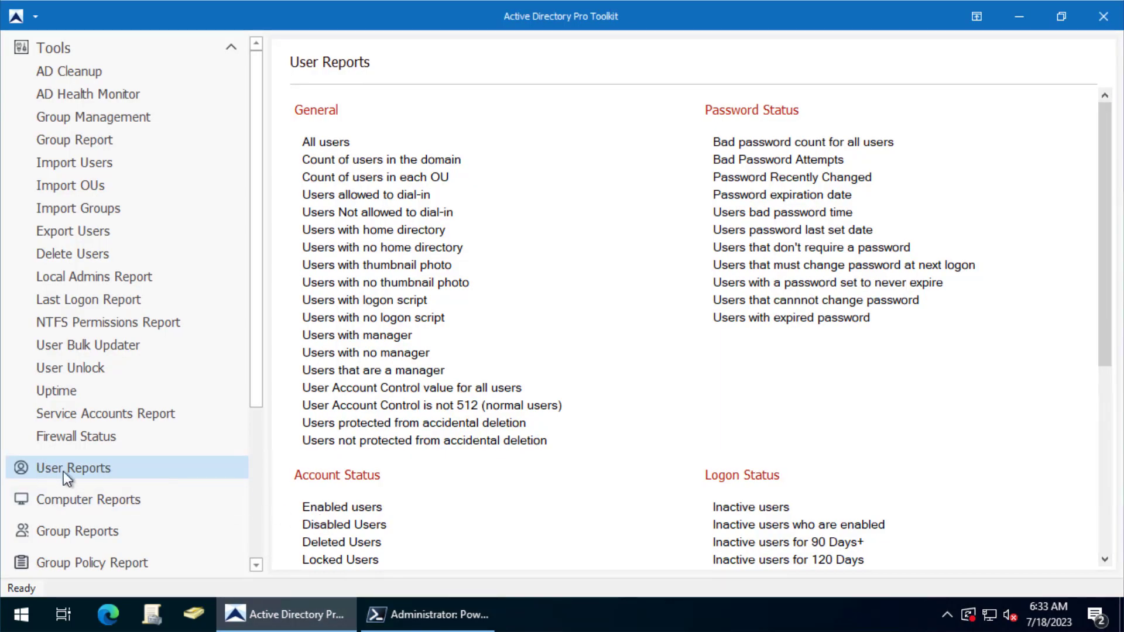
pyautogui.click(323, 146)
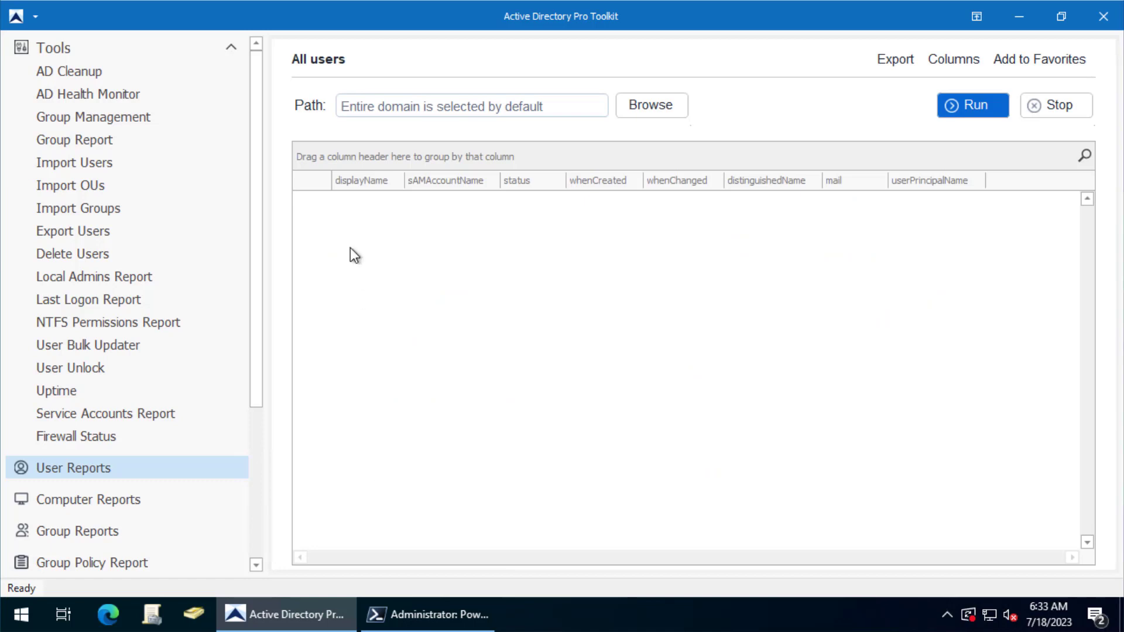
pyautogui.click(971, 104)
pyautogui.click(646, 105)
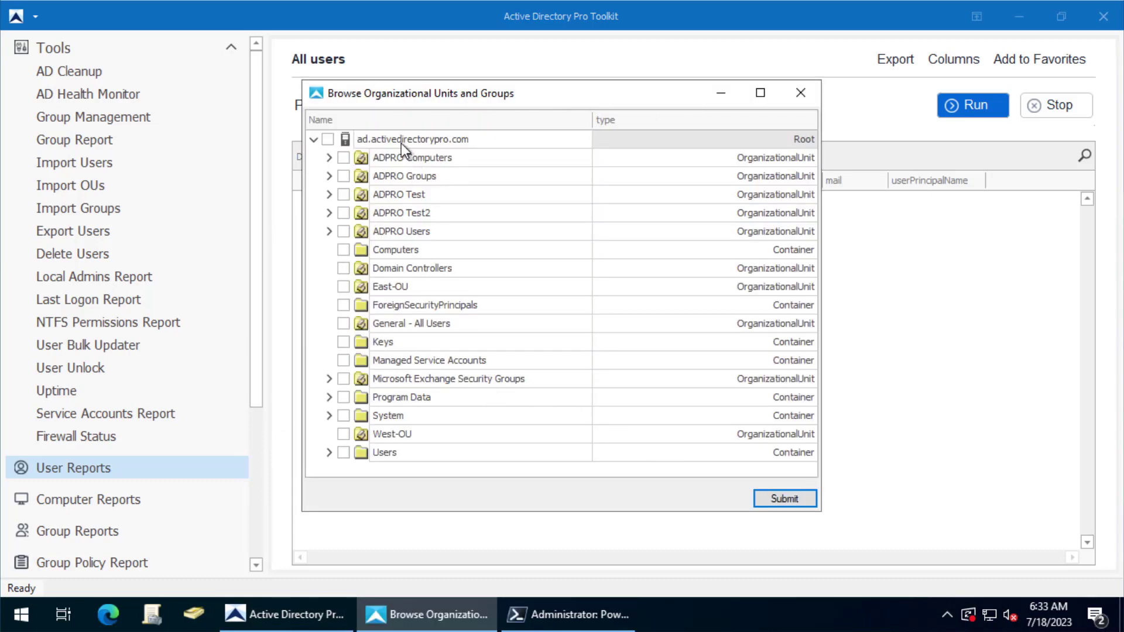
pyautogui.click(804, 91)
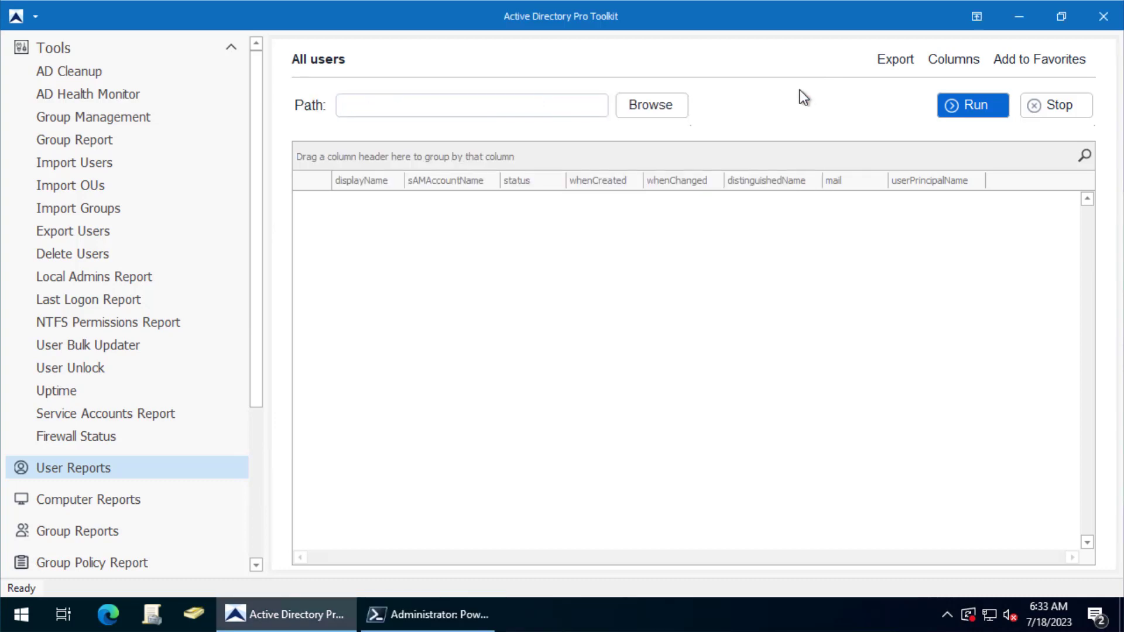
pyautogui.click(979, 106)
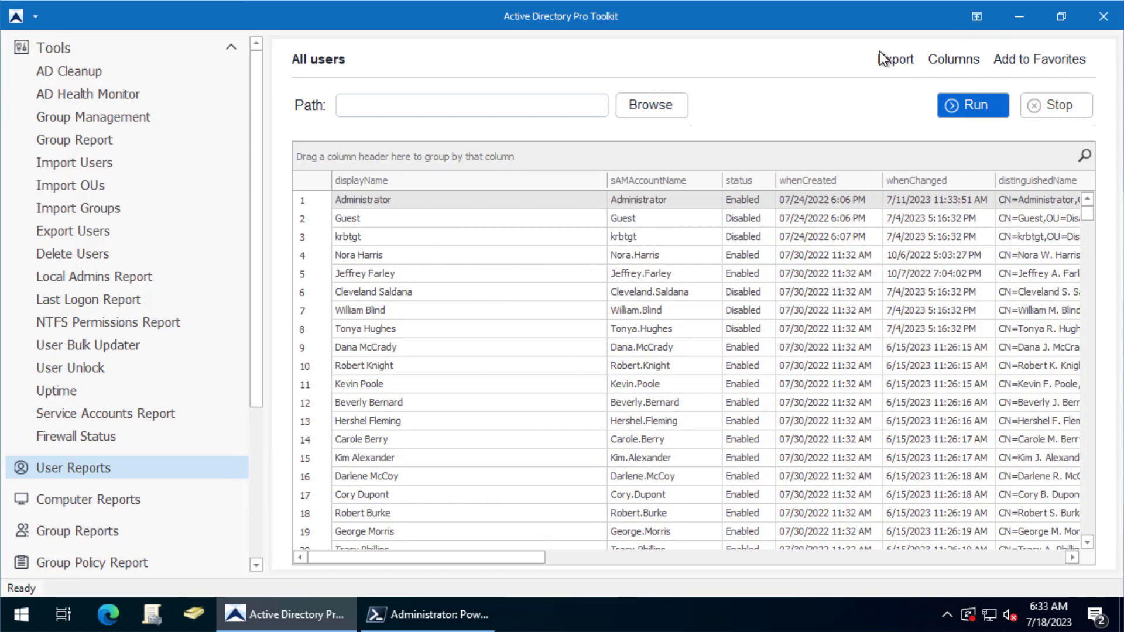
# - Look at the Export format choices, then bring up the Attribute Selector for report columns
pyautogui.click(892, 60)
# - In the Attribute Selector, move company, department, description, manager and lastLogon into the chosen columns
pyautogui.click(955, 62)
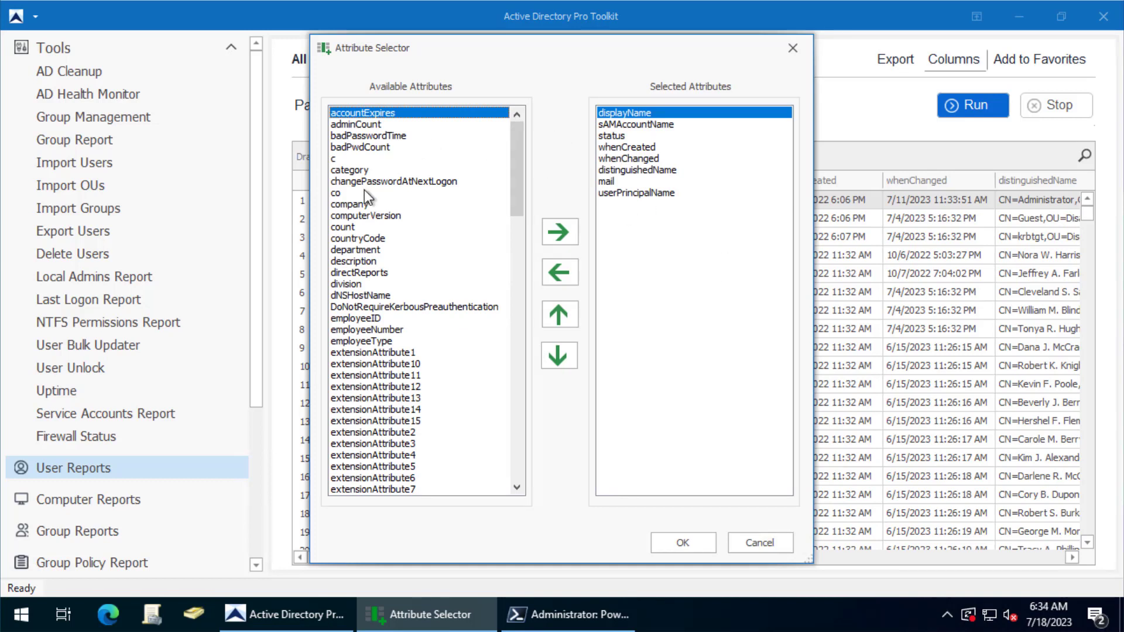
pyautogui.click(357, 204)
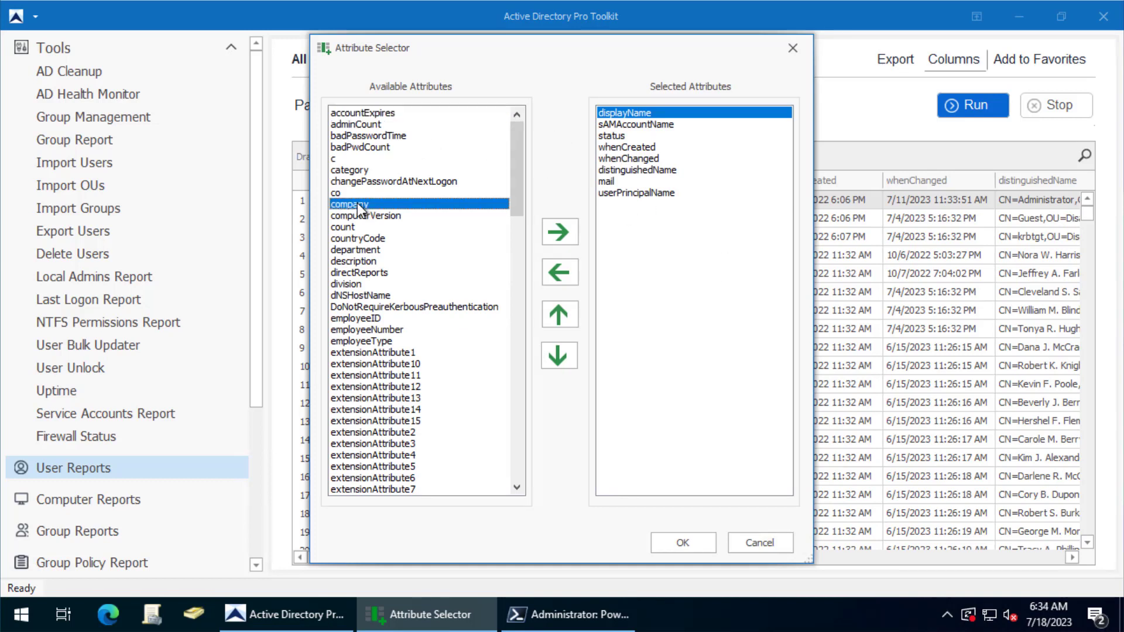
pyautogui.click(560, 230)
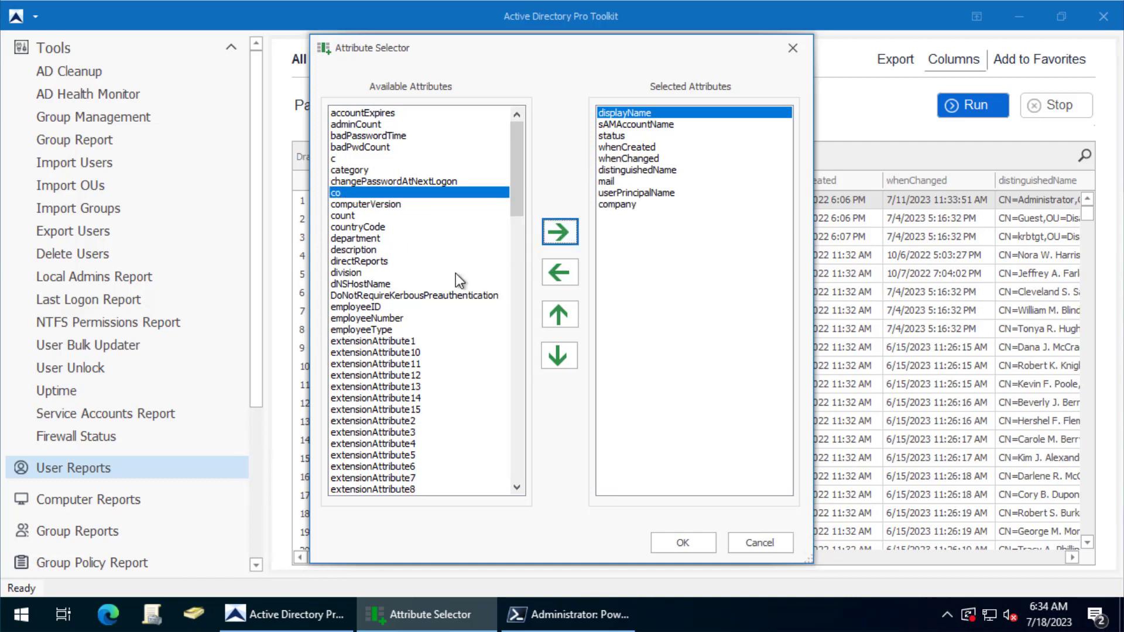
pyautogui.click(362, 238)
pyautogui.click(556, 232)
pyautogui.click(362, 238)
pyautogui.click(556, 232)
pyautogui.moveTo(516, 186)
pyautogui.mouseDown()
pyautogui.moveTo(521, 336)
pyautogui.moveTo(532, 303)
pyautogui.mouseUp()
pyautogui.click(349, 330)
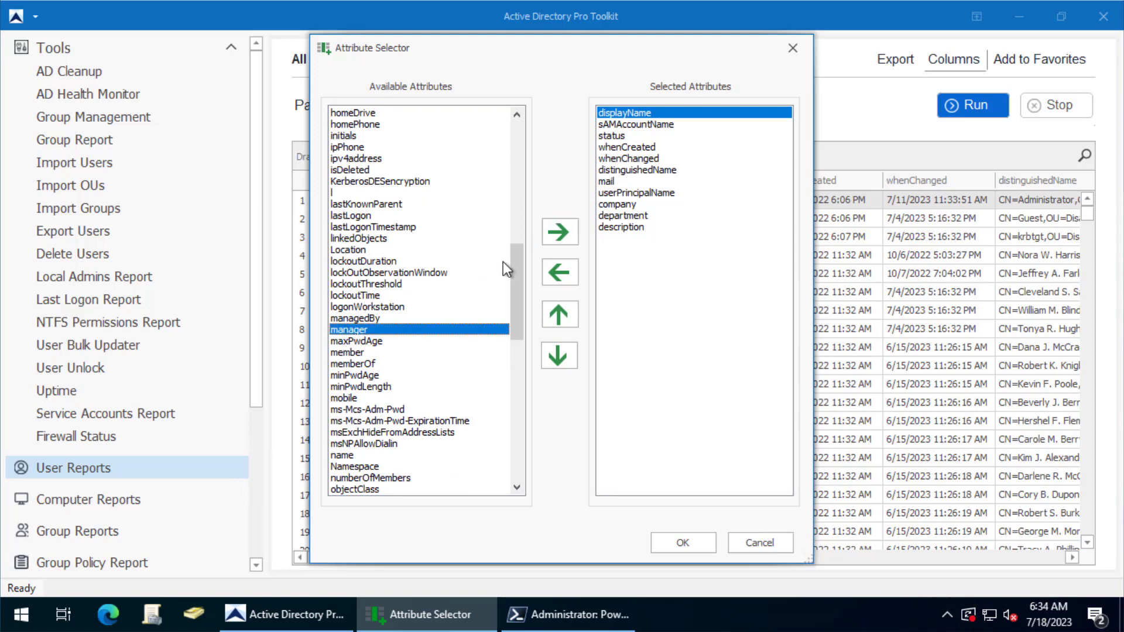
pyautogui.click(559, 232)
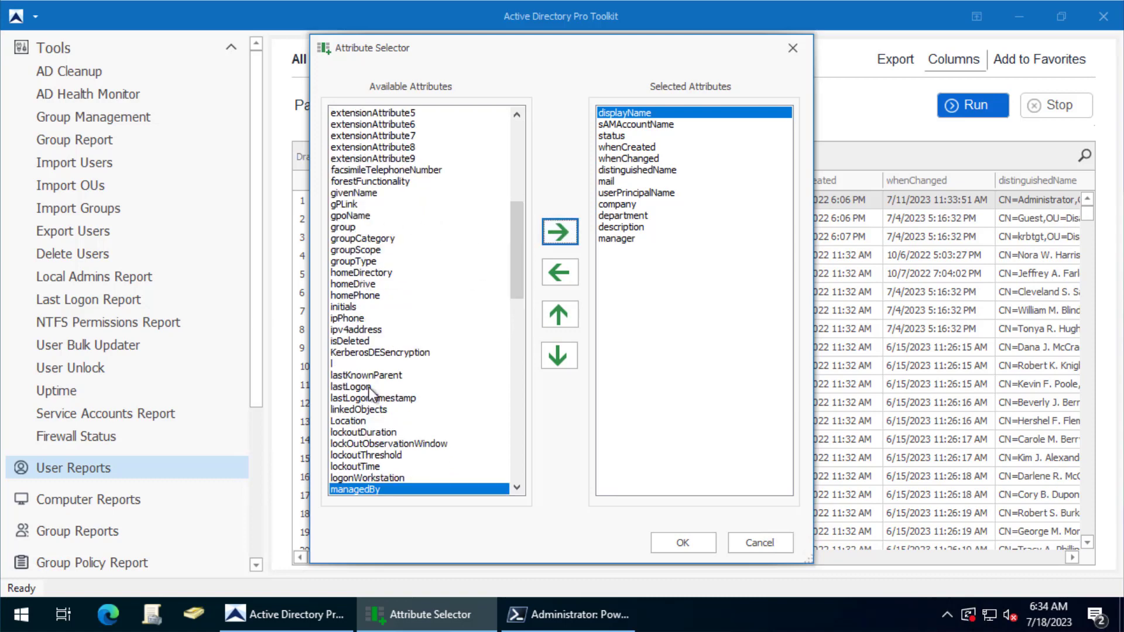
pyautogui.scroll(-1, 377, 414)
pyautogui.click(375, 352)
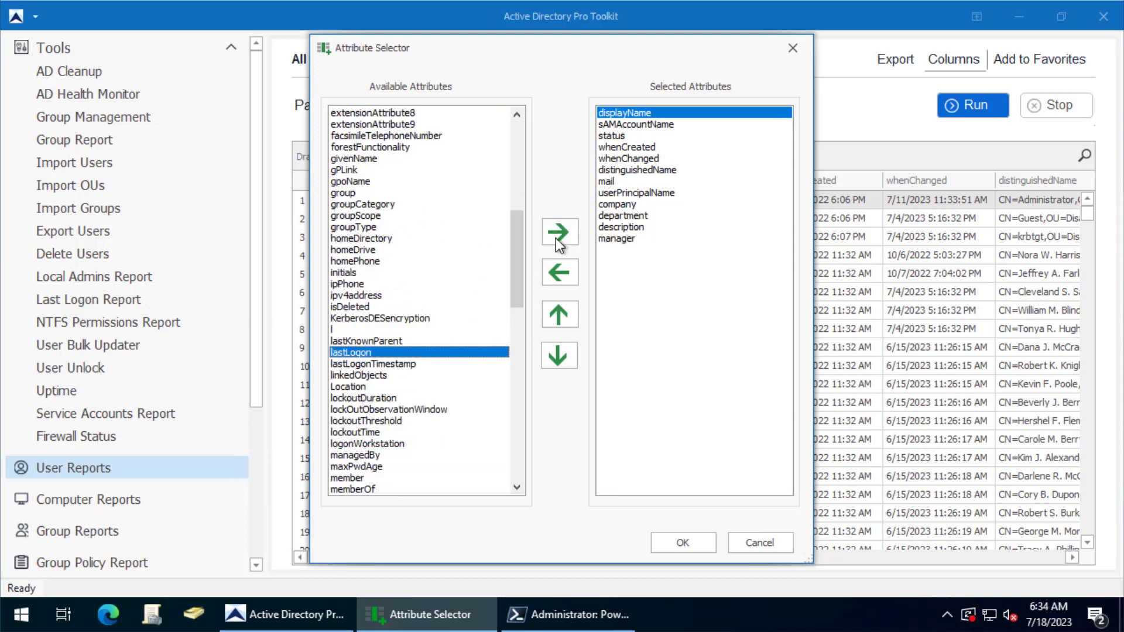
pyautogui.click(559, 234)
# - Confirm the new column choices and rerun the All users report to fill them
pyautogui.click(675, 547)
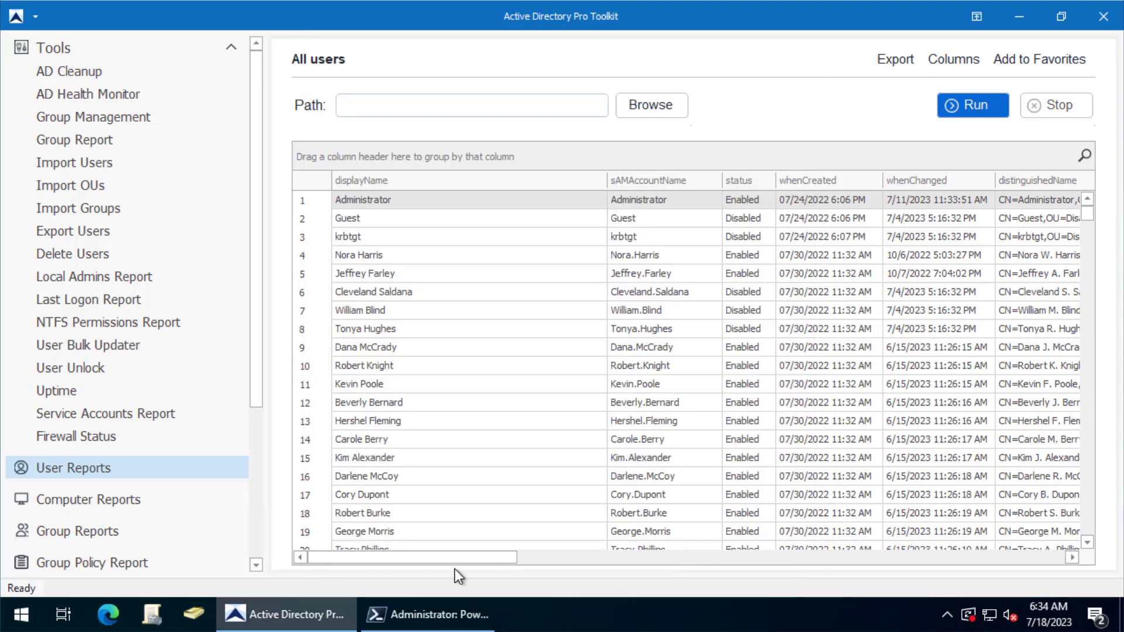
pyautogui.moveTo(456, 558)
pyautogui.mouseDown()
pyautogui.moveTo(910, 535)
pyautogui.moveTo(434, 462)
pyautogui.mouseUp()
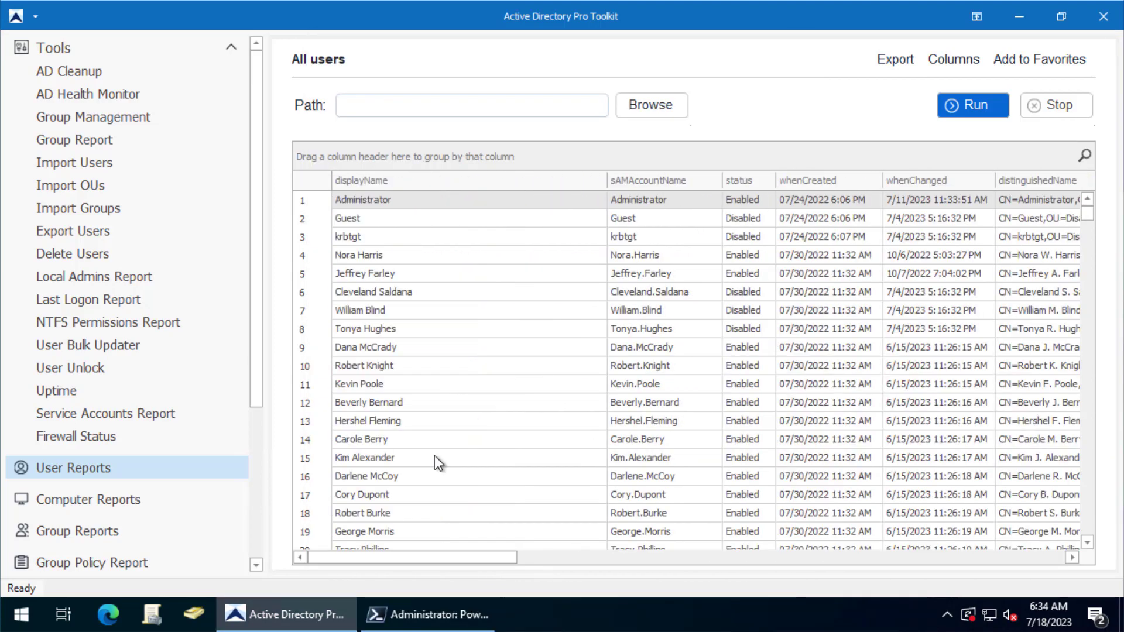
pyautogui.click(975, 100)
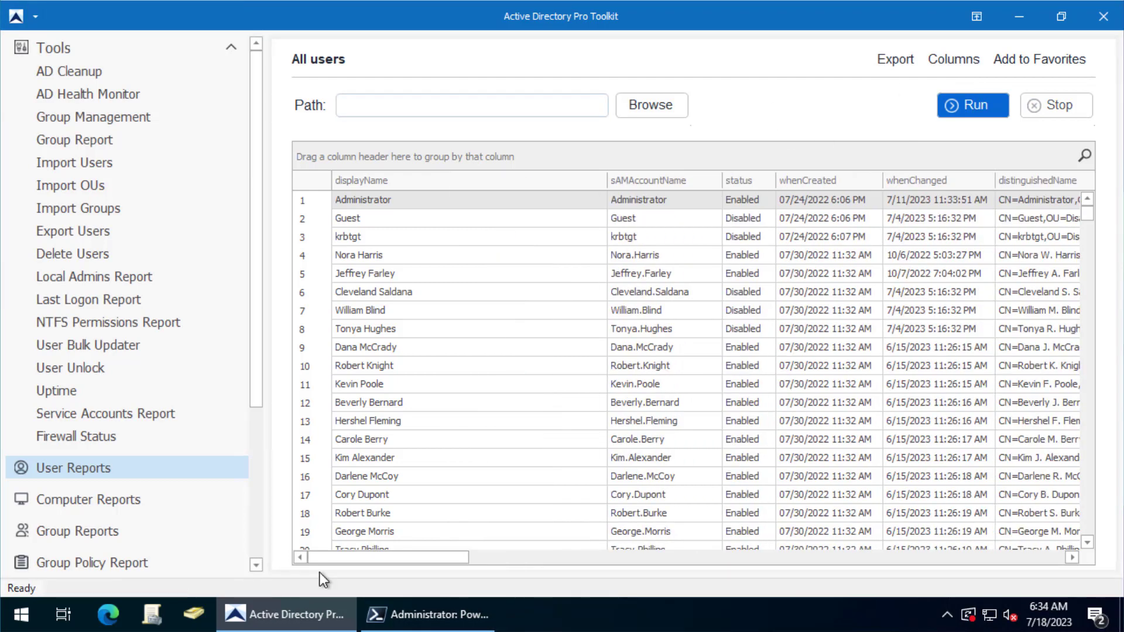
pyautogui.moveTo(468, 559)
pyautogui.mouseDown()
pyautogui.moveTo(693, 562)
pyautogui.moveTo(1044, 526)
pyautogui.mouseUp()
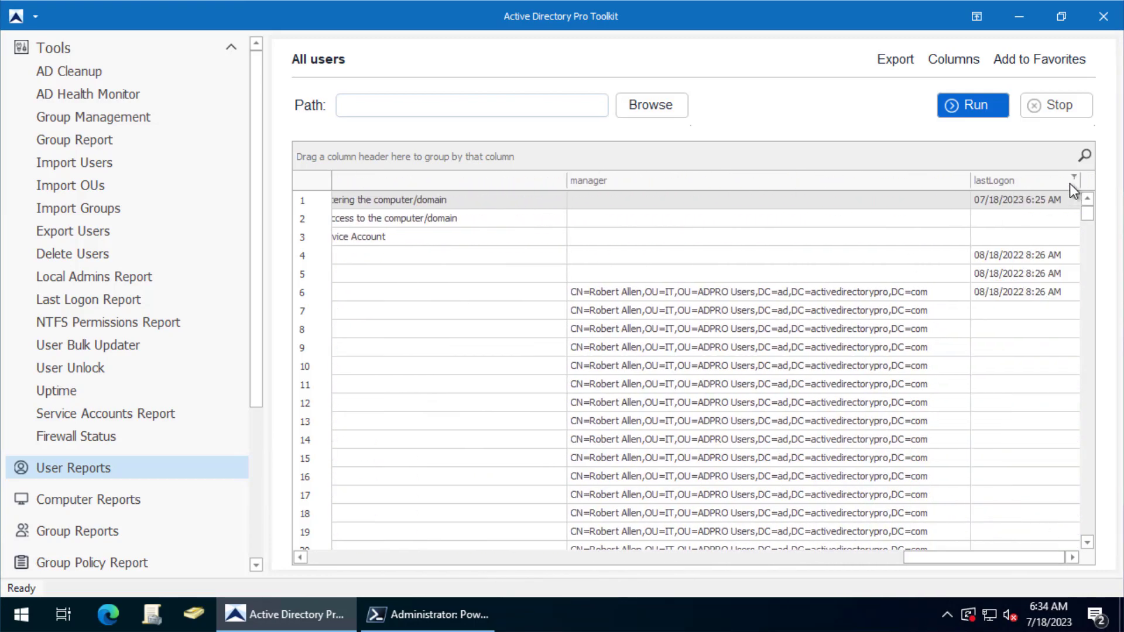
pyautogui.moveTo(953, 554)
pyautogui.mouseDown()
pyautogui.moveTo(850, 569)
pyautogui.moveTo(353, 484)
pyautogui.mouseUp()
# - Export the report to the Desktop as a CSV file named 'all users'
pyautogui.click(877, 67)
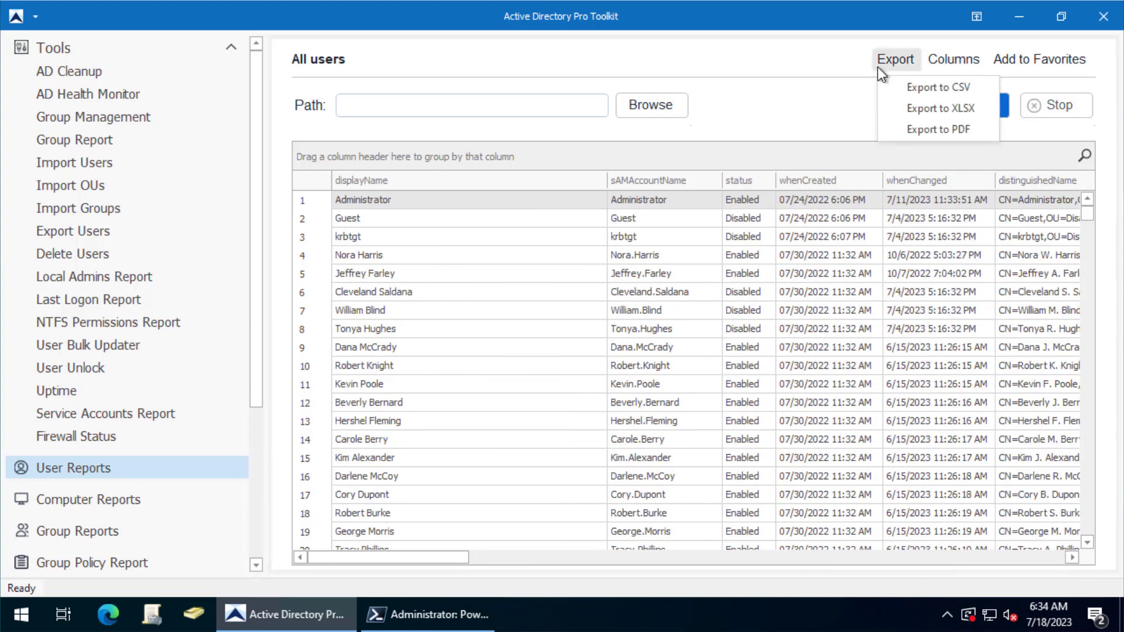
pyautogui.click(922, 87)
pyautogui.scroll(2, 88, 219)
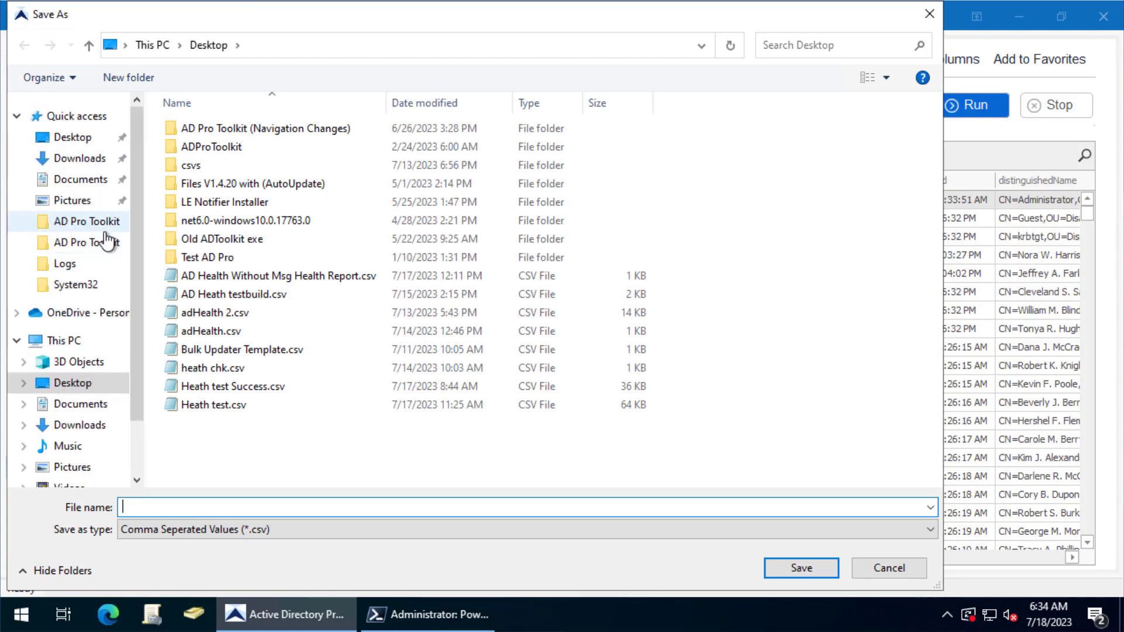
pyautogui.click(74, 141)
pyautogui.click(182, 501)
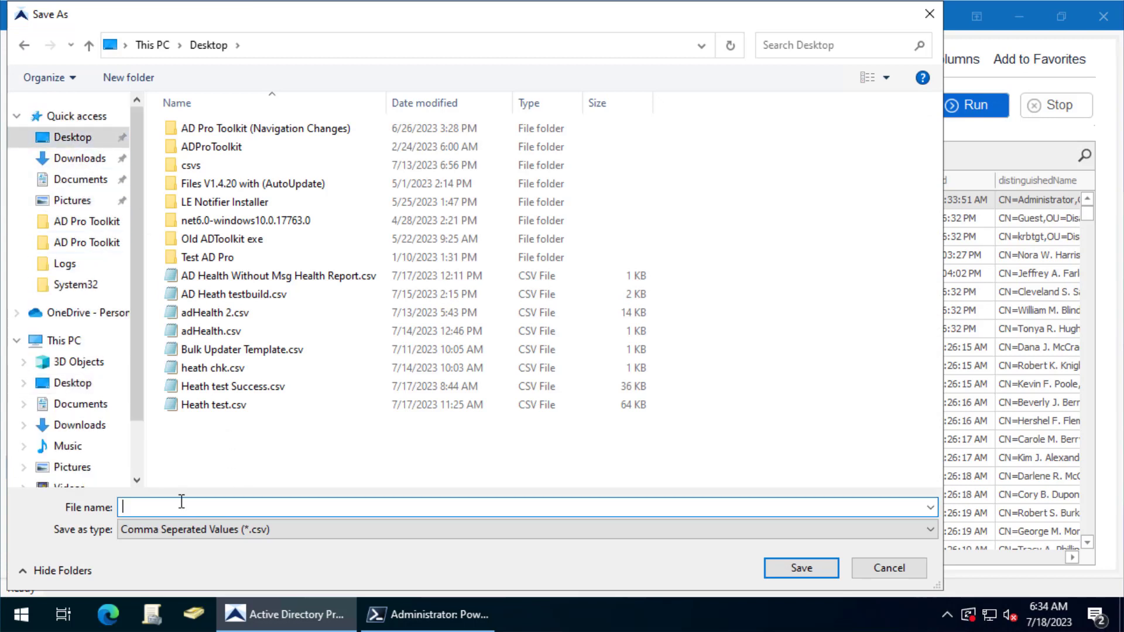
pyautogui.write('all users')
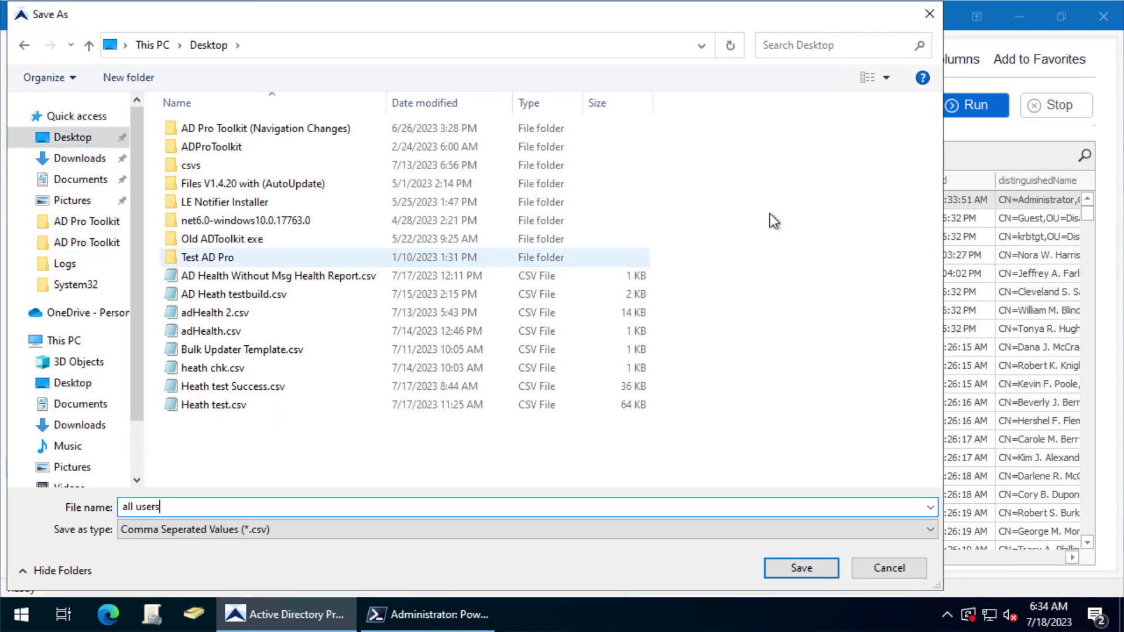
pyautogui.click(799, 568)
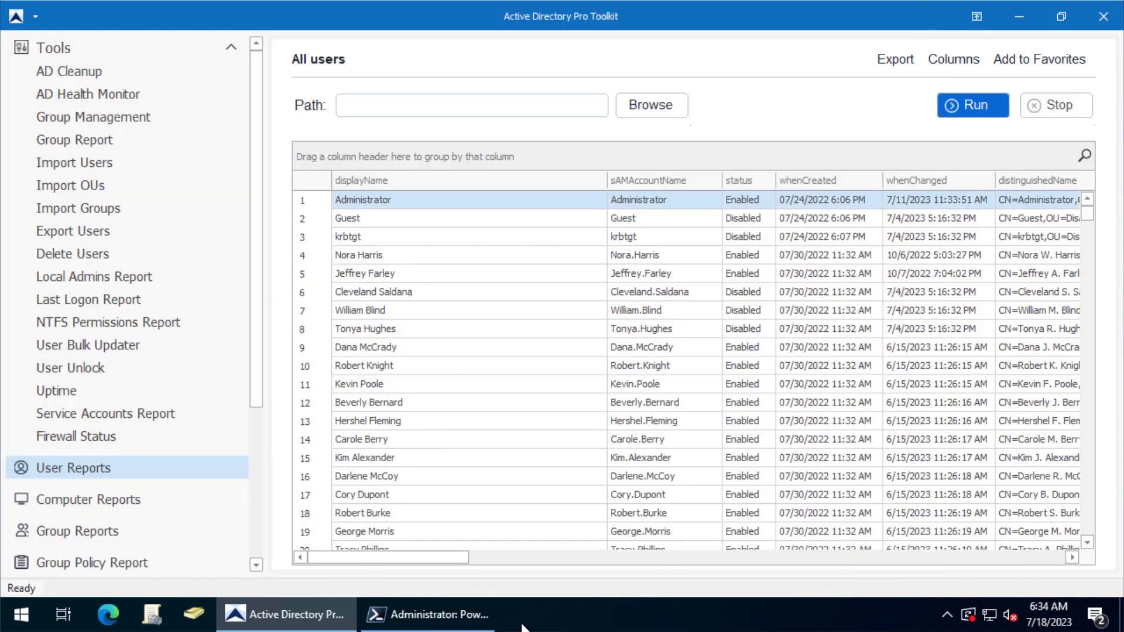
# - In the PowerShell console, run get-aduser -filter * to list every domain user
pyautogui.moveTo(429, 614)
pyautogui.click(440, 615)
pyautogui.click(249, 464)
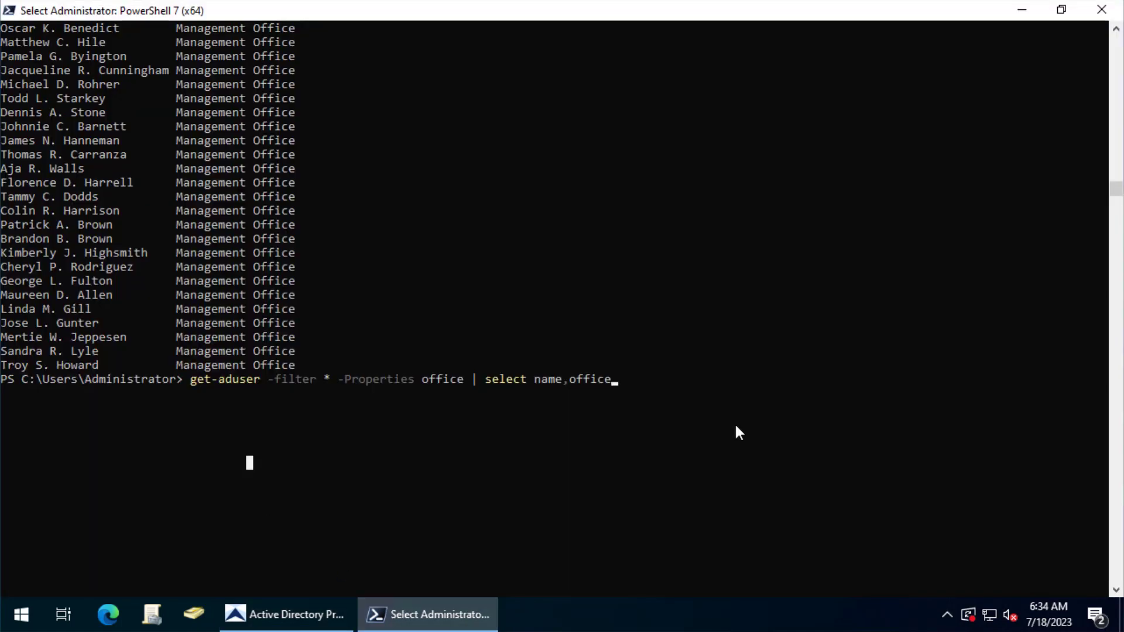
pyautogui.click(699, 406)
pyautogui.press('Escape')
pyautogui.press('BackSpace')
pyautogui.press('BackSpace')
pyautogui.press('BackSpace')
pyautogui.press('BackSpace')
pyautogui.press('BackSpace')
pyautogui.press('BackSpace')
pyautogui.press('BackSpace')
pyautogui.press('BackSpace')
pyautogui.press('BackSpace')
pyautogui.press('BackSpace')
pyautogui.press('BackSpace')
pyautogui.press('BackSpace')
pyautogui.press('BackSpace')
pyautogui.press('BackSpace')
pyautogui.press('BackSpace')
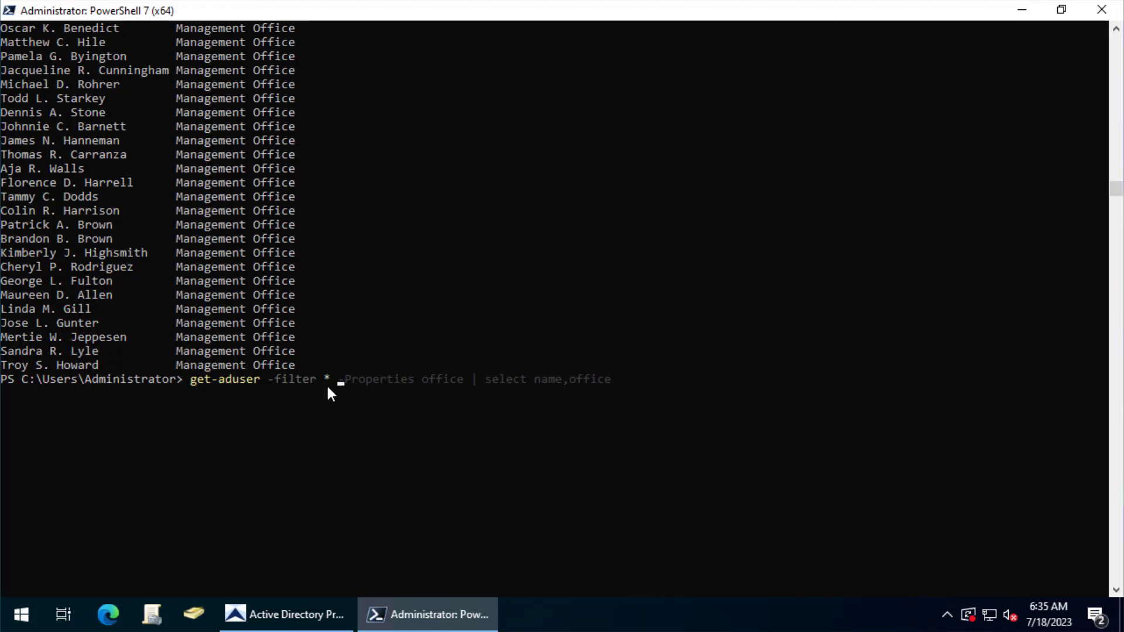
pyautogui.press('Return')
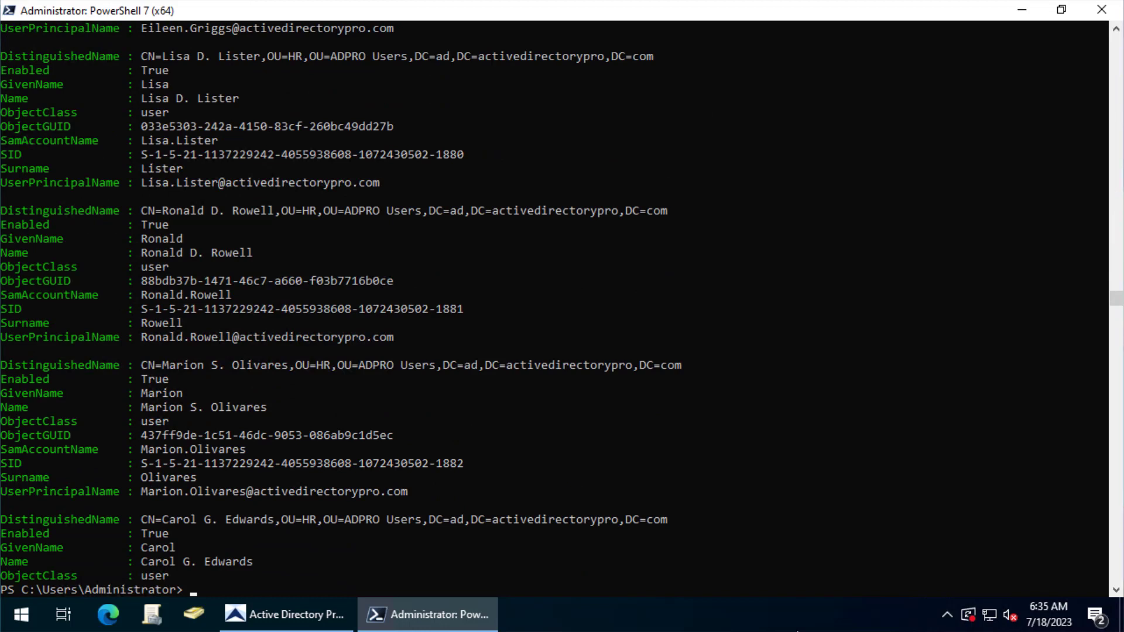
# - Pipe that command to export-csv -path c:\it\users.csv, fix the cmdlet spelling, and run it
pyautogui.click(536, 588)
pyautogui.press('Up')
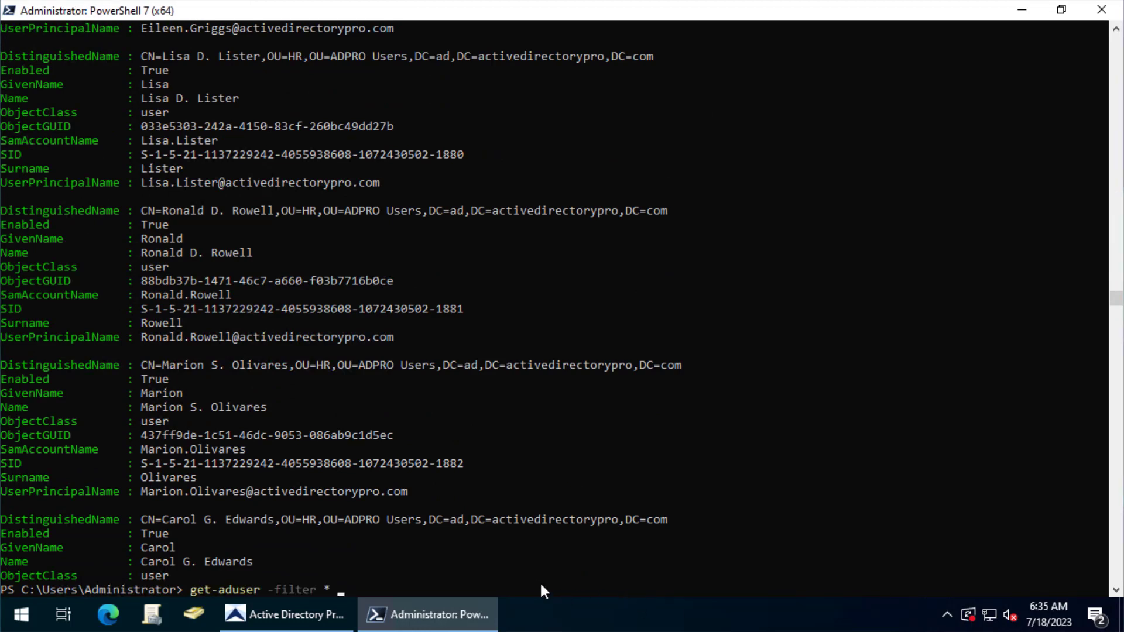
pyautogui.write('| ')
pyautogui.write('expr')
pyautogui.press('BackSpace')
pyautogui.press('BackSpace')
pyautogui.press('BackSpace')
pyautogui.write('xport-csv -path')
pyautogui.scroll(-1, 550, 500)
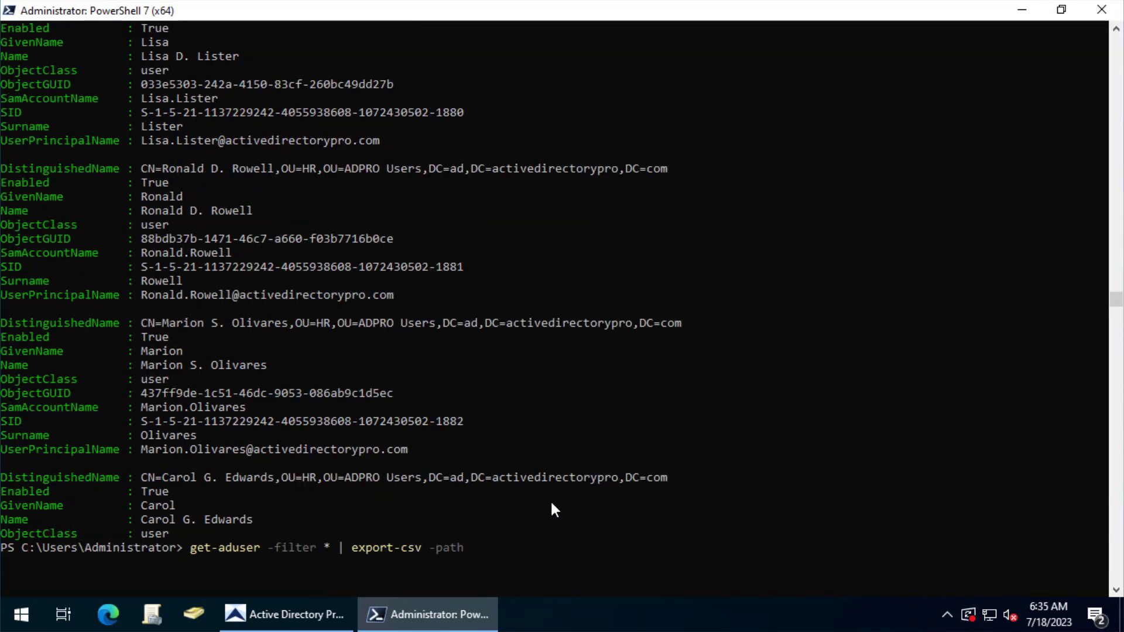
pyautogui.scroll(-6, 552, 468)
pyautogui.write('c:\\it\\users.csv')
pyautogui.press('Return')
# - Recall the export command and trim it back to just the get-aduser part
pyautogui.press('Up')
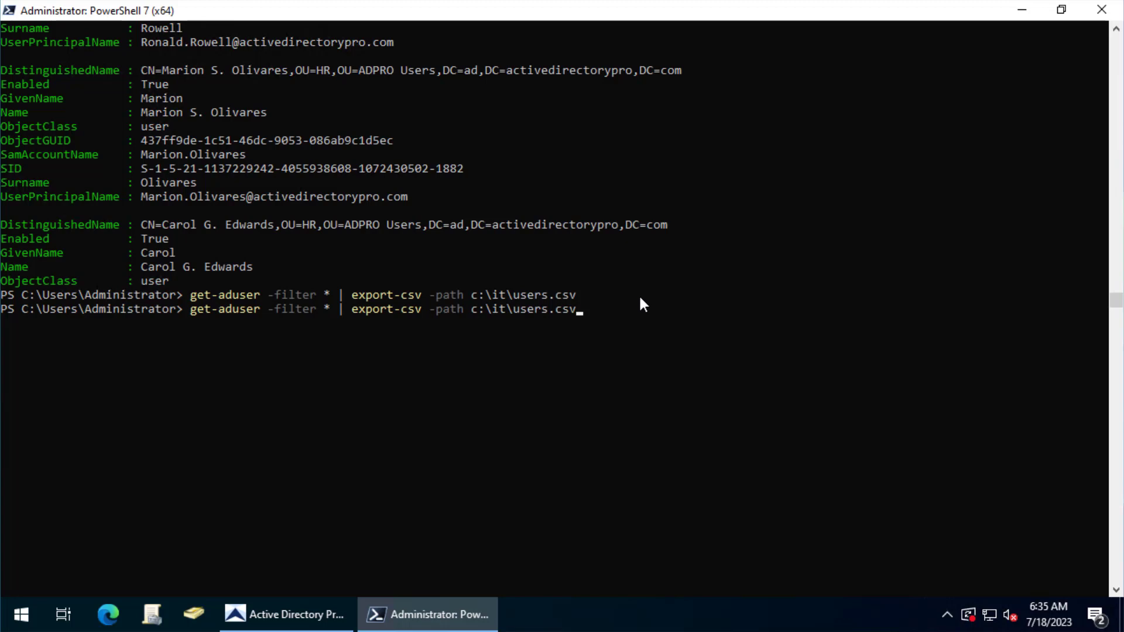
pyautogui.click(565, 391)
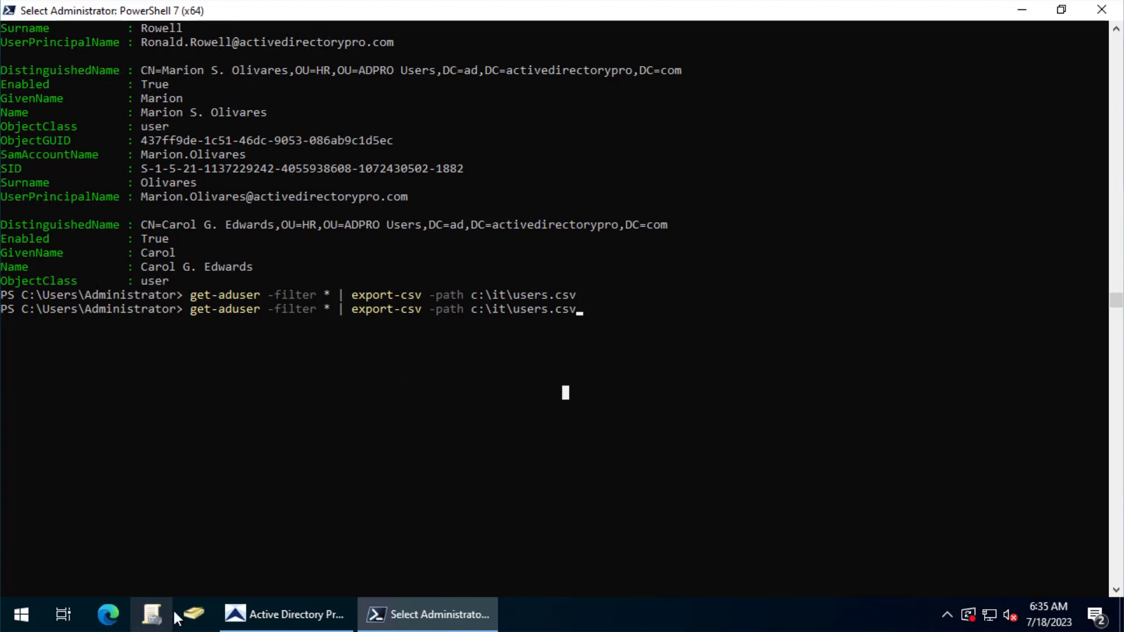
pyautogui.click(599, 324)
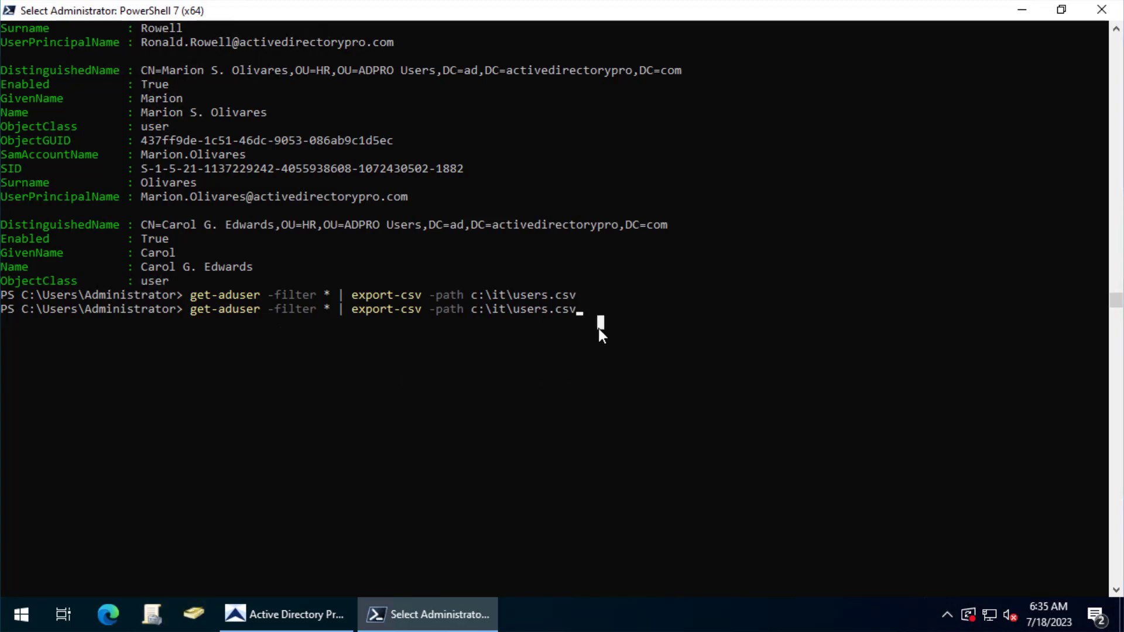
pyautogui.press('Escape')
pyautogui.press('BackSpace')
pyautogui.press('BackSpace')
pyautogui.press('BackSpace')
pyautogui.press('BackSpace')
pyautogui.press('BackSpace')
pyautogui.press('BackSpace')
pyautogui.press('BackSpace')
pyautogui.press('BackSpace')
pyautogui.press('BackSpace')
pyautogui.press('BackSpace')
pyautogui.press('BackSpace')
pyautogui.press('BackSpace')
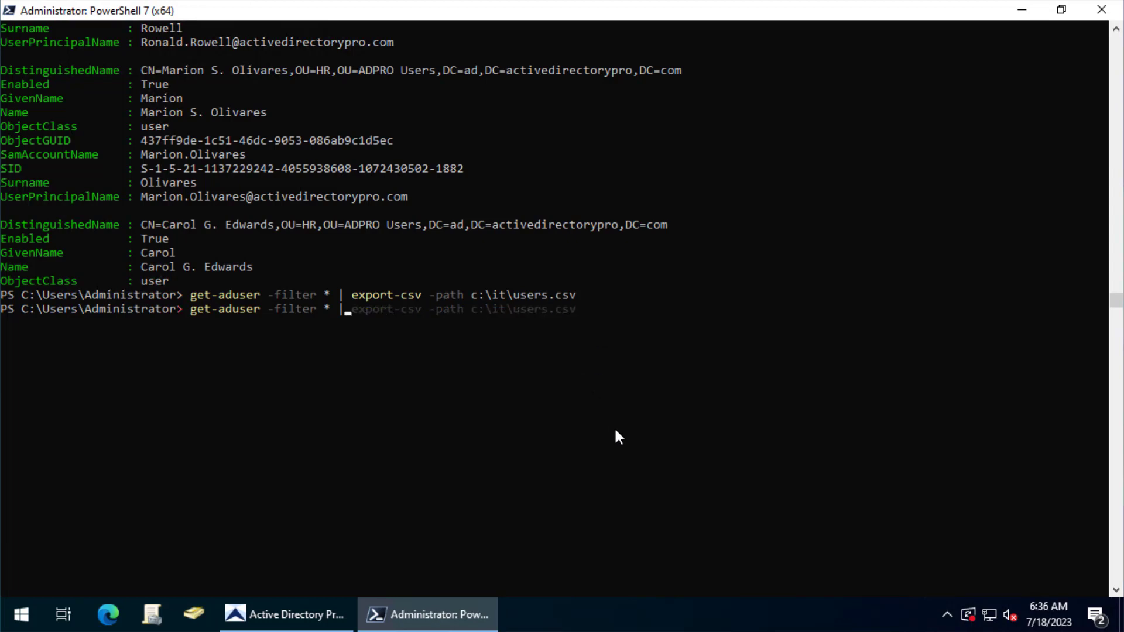
pyautogui.press('BackSpace')
pyautogui.press('BackSpace')
pyautogui.press('BackSpace')
pyautogui.press('BackSpace')
pyautogui.write('* -Properties')
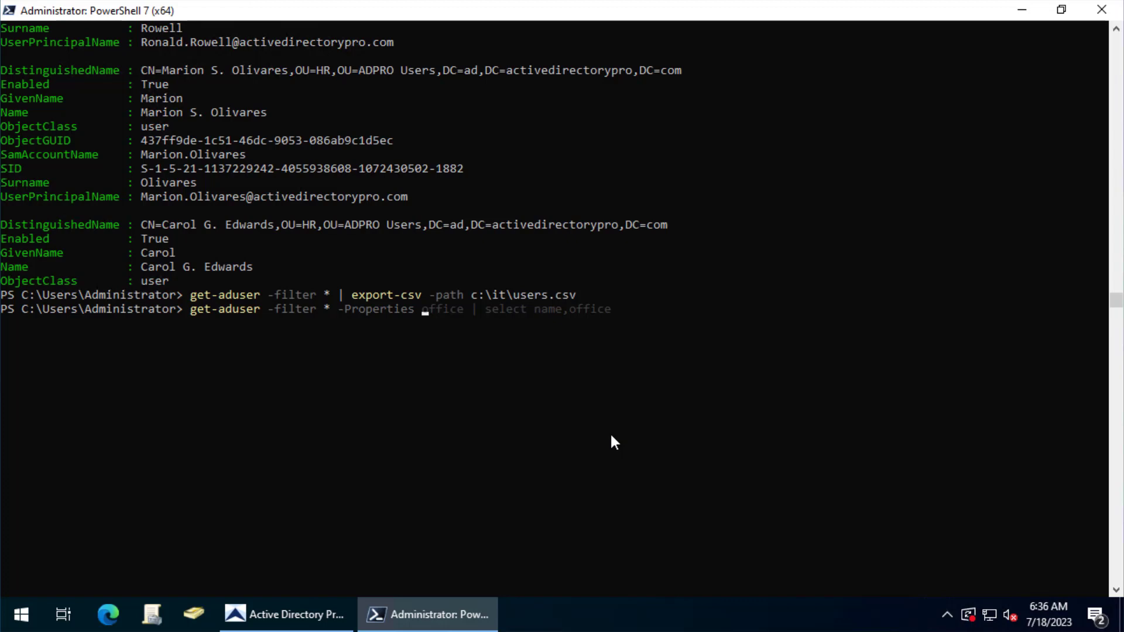
pyautogui.write(' *')
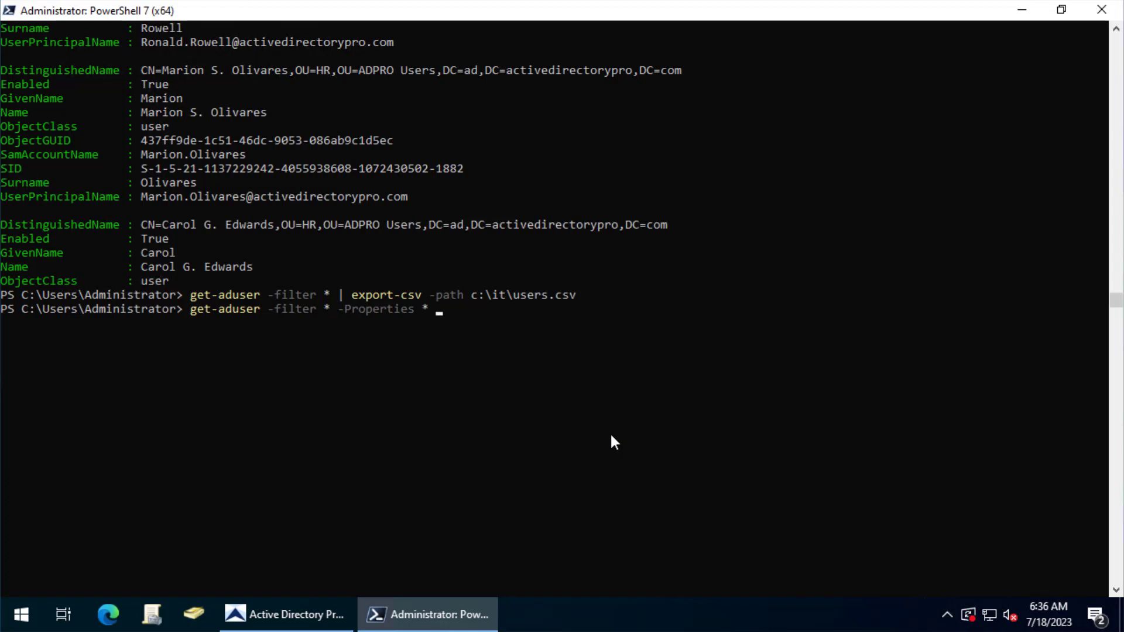
pyautogui.write(' | select ')
pyautogui.write('name, description')
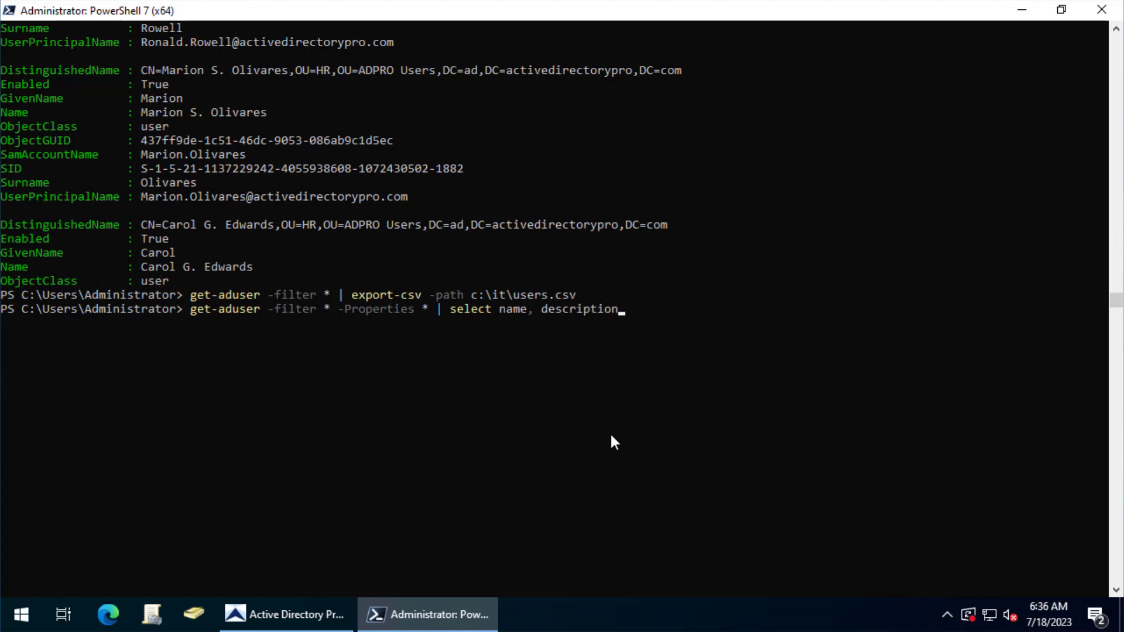
pyautogui.write(', office, lastlogon')
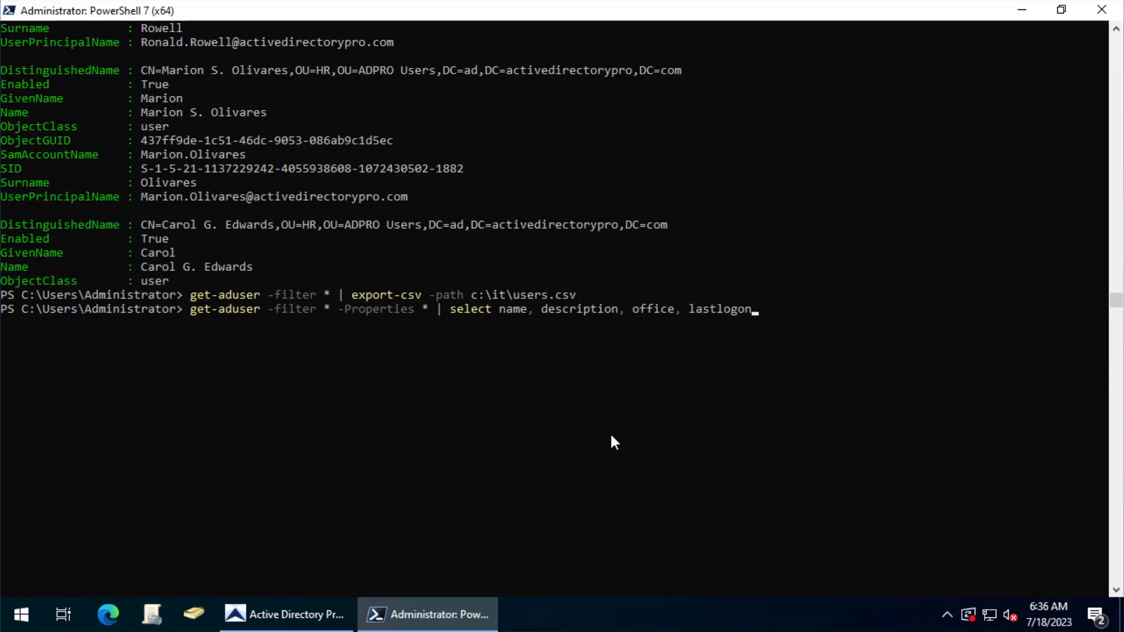
pyautogui.press('BackSpace')
pyautogui.press('BackSpace')
pyautogui.press('BackSpace')
pyautogui.press('BackSpace')
pyautogui.press('BackSpace')
pyautogui.press('BackSpace')
pyautogui.press('BackSpace')
pyautogui.press('BackSpace')
pyautogui.press('BackSpace')
pyautogui.press('BackSpace')
pyautogui.press('BackSpace')
pyautogui.press('BackSpace')
pyautogui.press('BackSpace')
pyautogui.press('BackSpace')
pyautogui.press('BackSpace')
pyautogui.press('BackSpace')
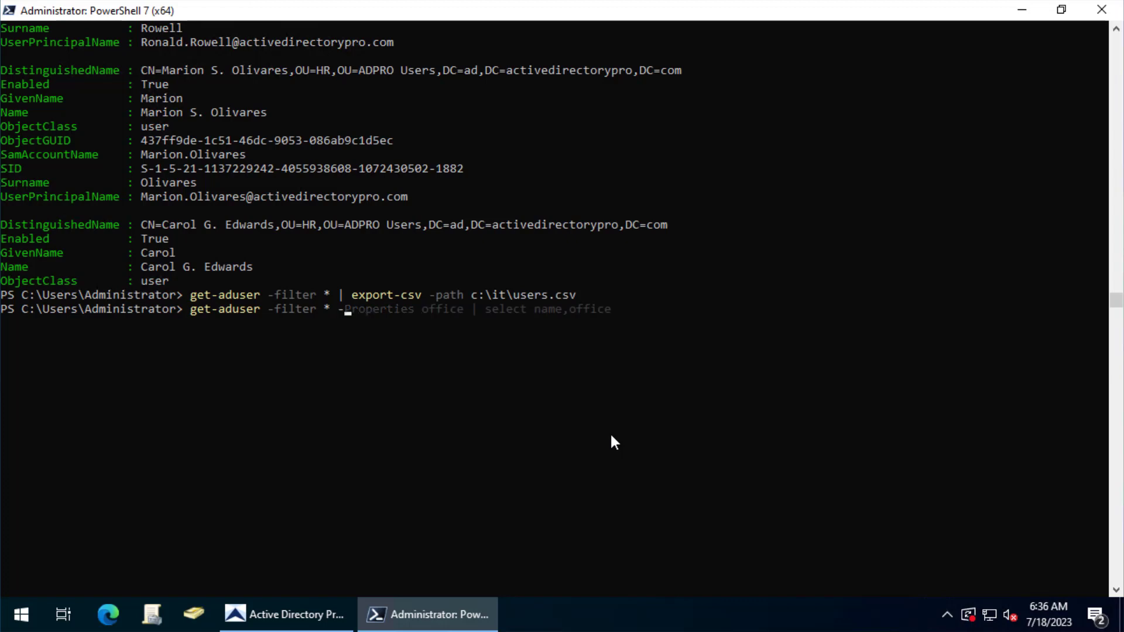
pyautogui.press('BackSpace')
pyautogui.press('BackSpace')
pyautogui.press('BackSpace')
pyautogui.press('BackSpace')
pyautogui.press('BackSpace')
pyautogui.press('BackSpace')
pyautogui.press('BackSpace')
pyautogui.press('BackSpace')
pyautogui.press('BackSpace')
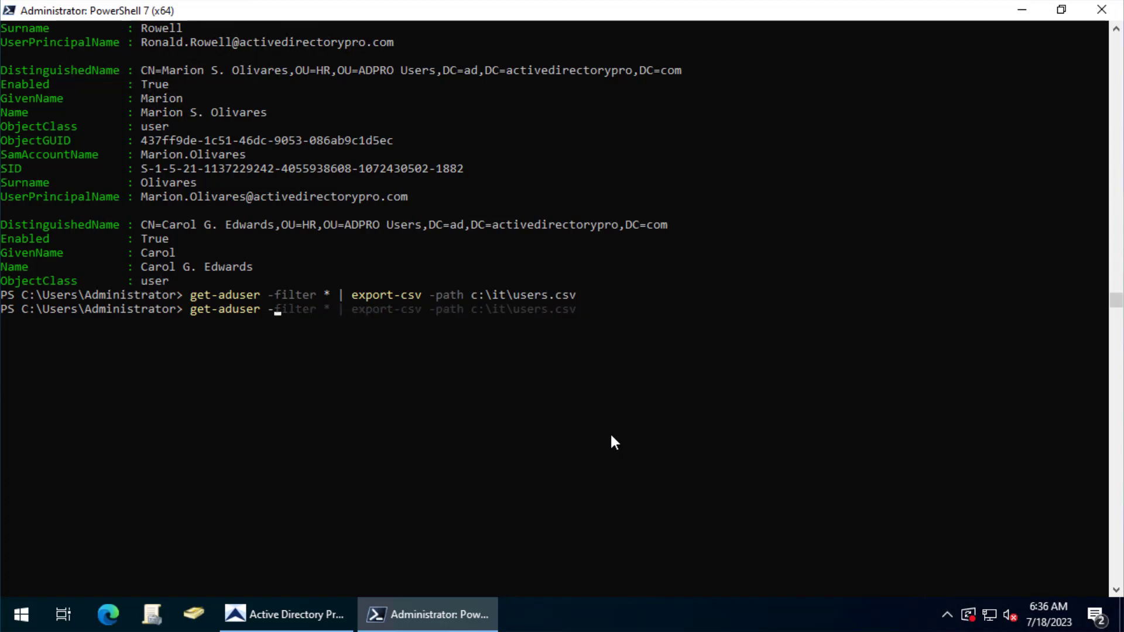
pyautogui.write('Identity robert.allen -Properties *')
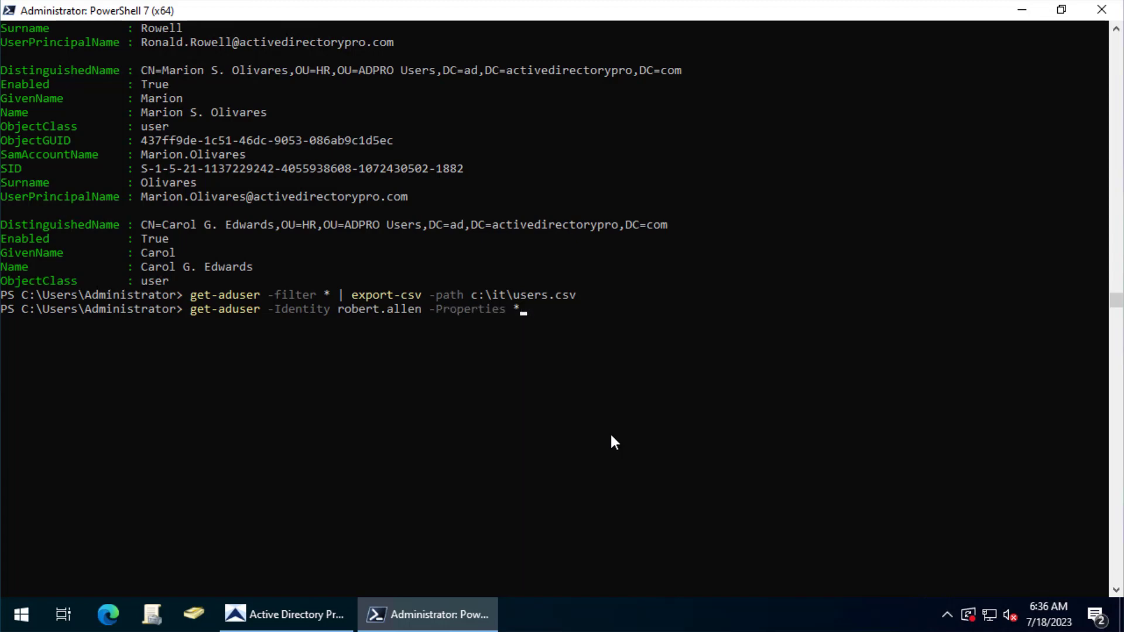
pyautogui.press('Return')
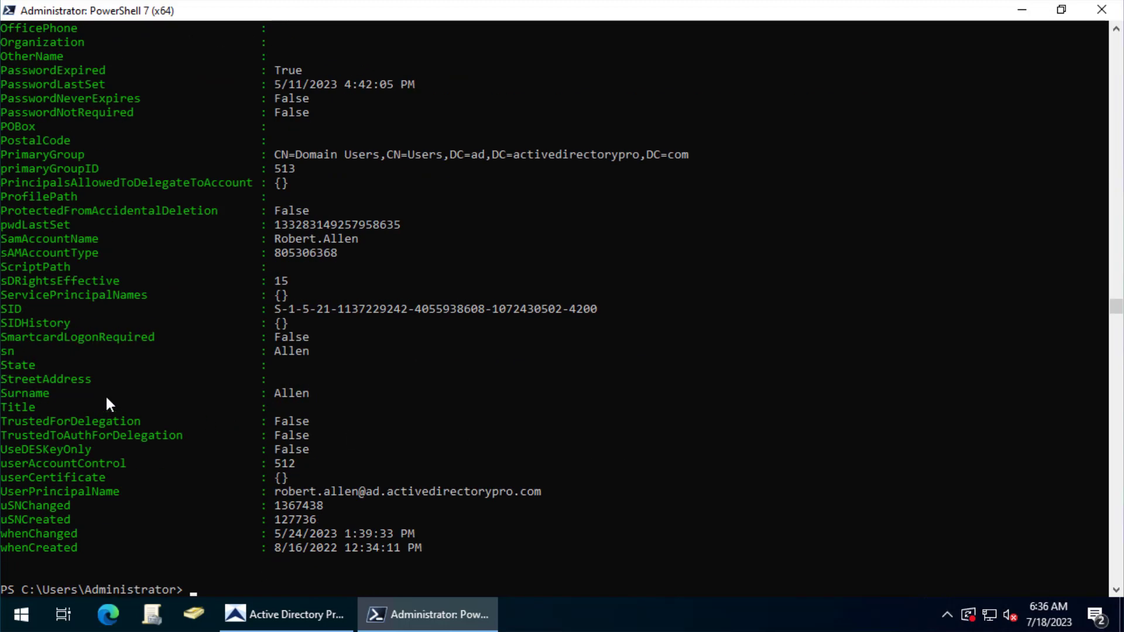
pyautogui.scroll(6, 107, 404)
pyautogui.scroll(2, 123, 413)
pyautogui.scroll(3, 118, 409)
pyautogui.scroll(5, 117, 409)
pyautogui.scroll(9, 115, 402)
pyautogui.scroll(8, 114, 402)
pyautogui.scroll(1, 114, 402)
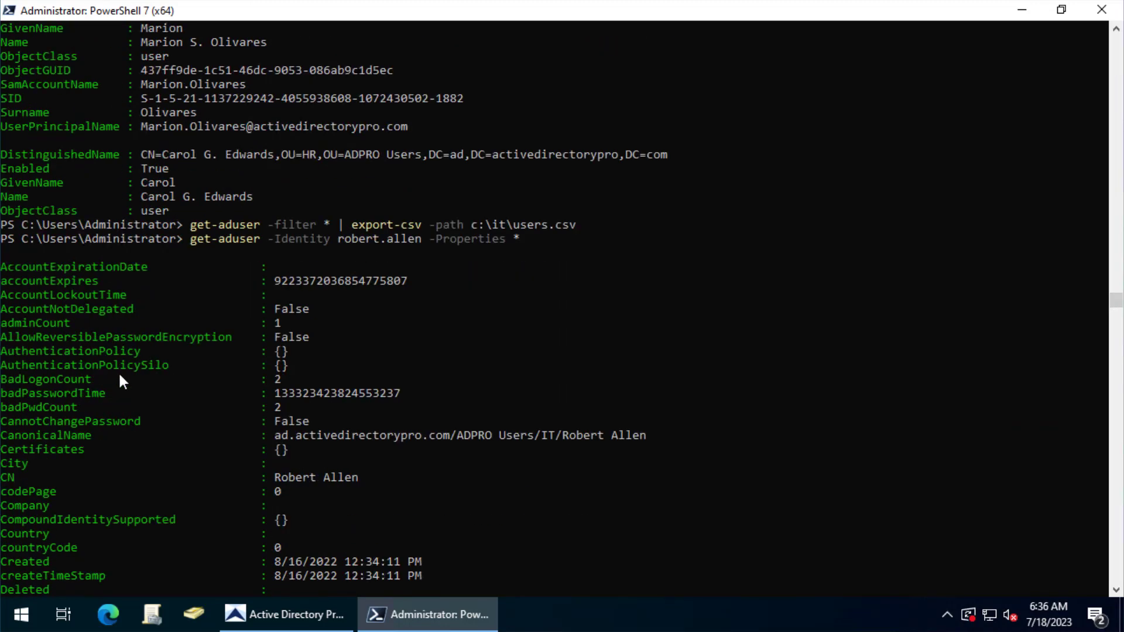
pyautogui.scroll(-3, 118, 387)
pyautogui.scroll(-1, 44, 231)
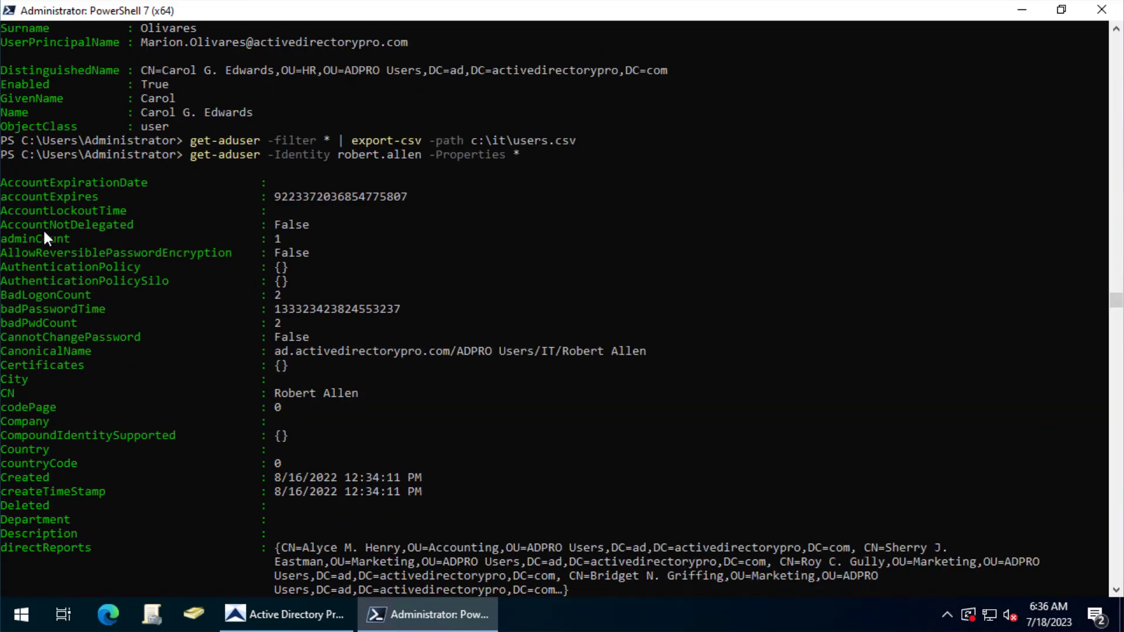
pyautogui.scroll(-1, 45, 237)
pyautogui.scroll(-1, 47, 242)
pyautogui.scroll(-1, 53, 263)
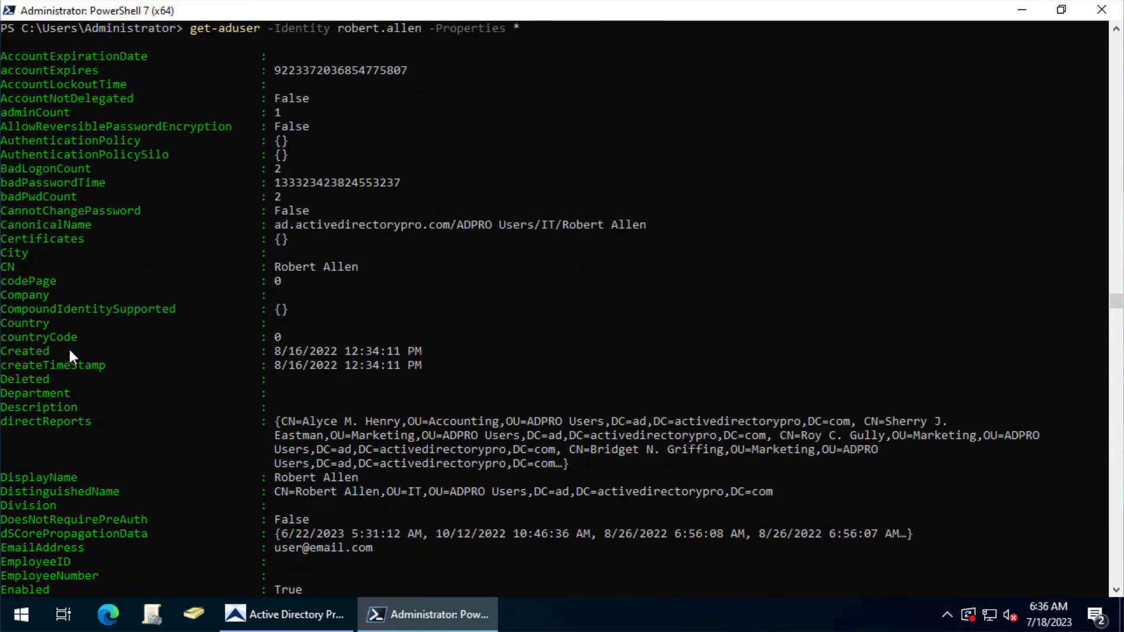
pyautogui.click(4, 352)
pyautogui.click(5, 296)
pyautogui.click(8, 319)
pyautogui.moveTo(2, 477)
pyautogui.mouseDown()
pyautogui.moveTo(59, 479)
pyautogui.moveTo(35, 506)
pyautogui.mouseUp()
pyautogui.scroll(-4, 138, 346)
pyautogui.scroll(-2, 137, 345)
pyautogui.scroll(-2, 138, 345)
pyautogui.scroll(-9, 158, 365)
pyautogui.scroll(-7, 175, 373)
pyautogui.scroll(-9, 194, 397)
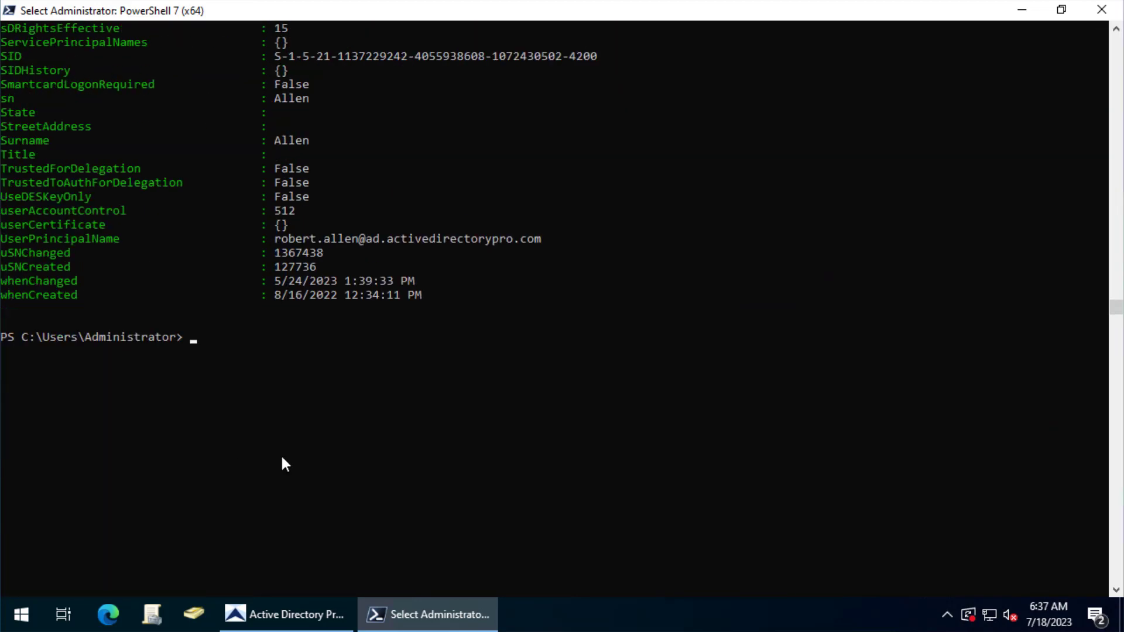
pyautogui.click(273, 374)
# - Rewrite the recalled command to select name, manager, state, sn, office and pipe to export-csv -path c:\
pyautogui.press('Up')
pyautogui.press('BackSpace')
pyautogui.press('BackSpace')
pyautogui.press('BackSpace')
pyautogui.press('BackSpace')
pyautogui.press('BackSpace')
pyautogui.press('BackSpace')
pyautogui.press('BackSpace')
pyautogui.press('BackSpace')
pyautogui.press('BackSpace')
pyautogui.press('BackSpace')
pyautogui.press('BackSpace')
pyautogui.press('BackSpace')
pyautogui.press('BackSpace')
pyautogui.write('* ')
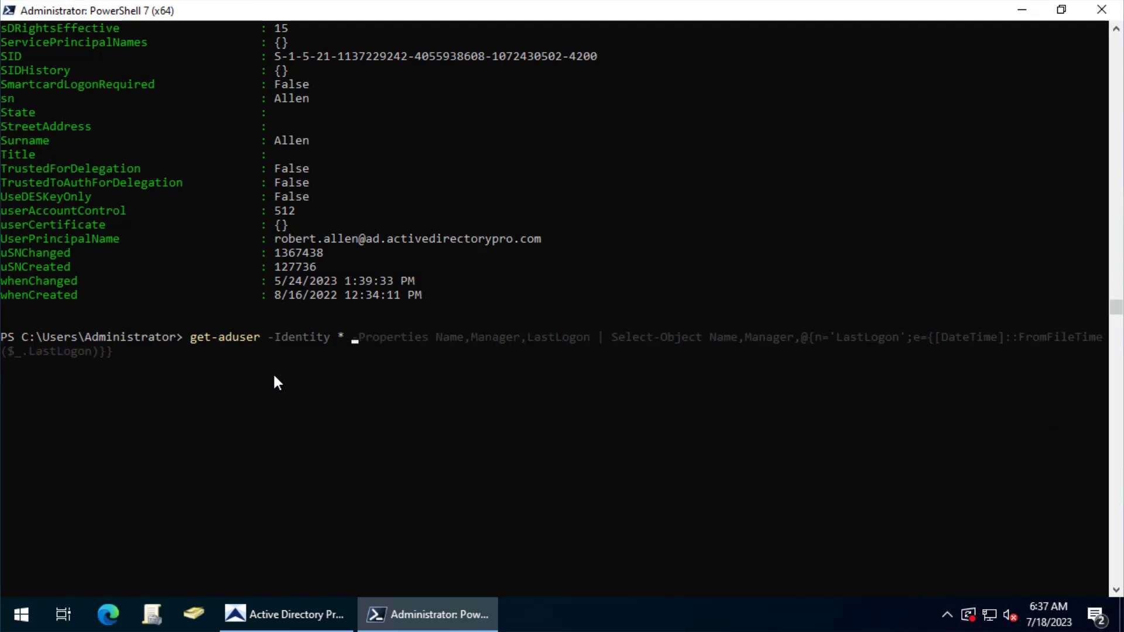
pyautogui.write('-Properties')
pyautogui.write(' name,')
pyautogui.press('BackSpace')
pyautogui.write('manager, ')
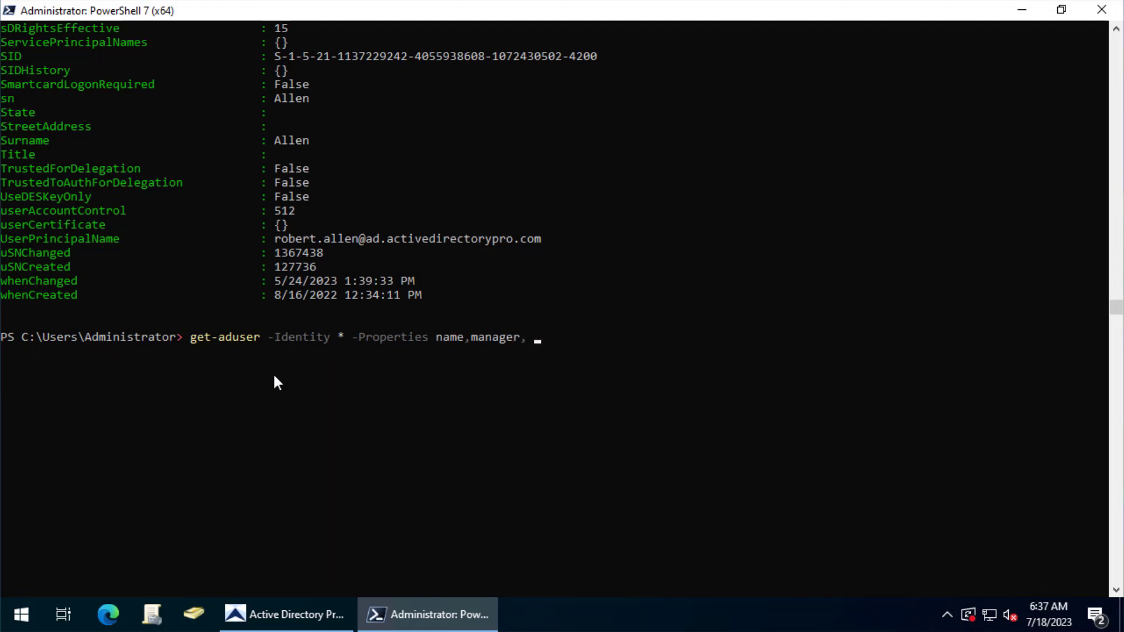
pyautogui.write('state,')
pyautogui.write('sn')
pyautogui.write(',')
pyautogui.write('office')
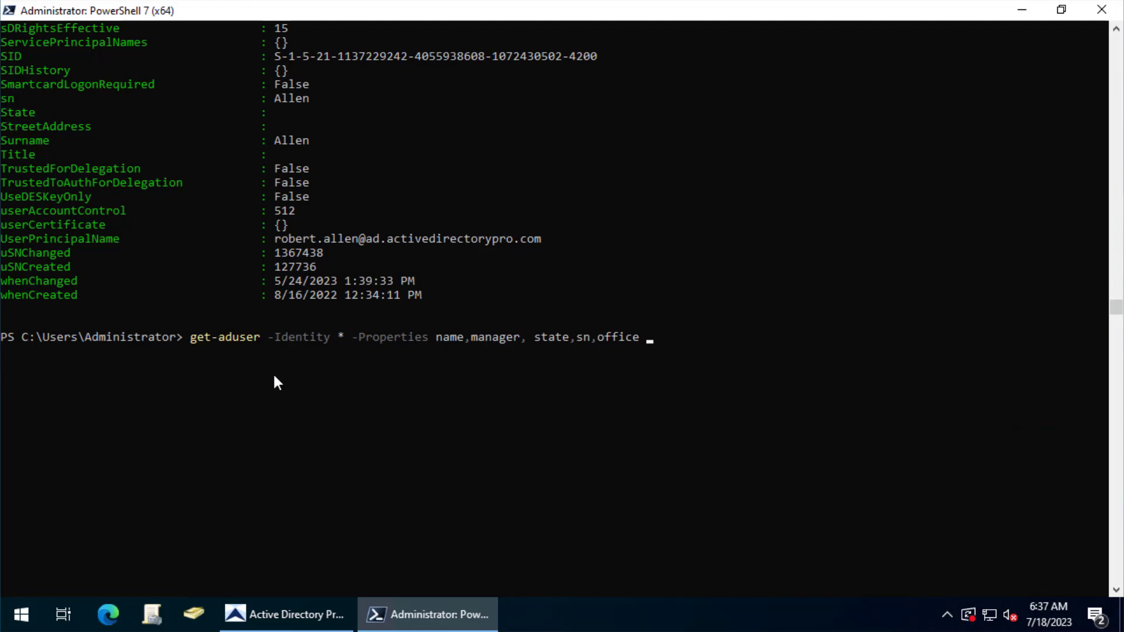
pyautogui.write(' | select name, manager, state, sn, office | export-csv -')
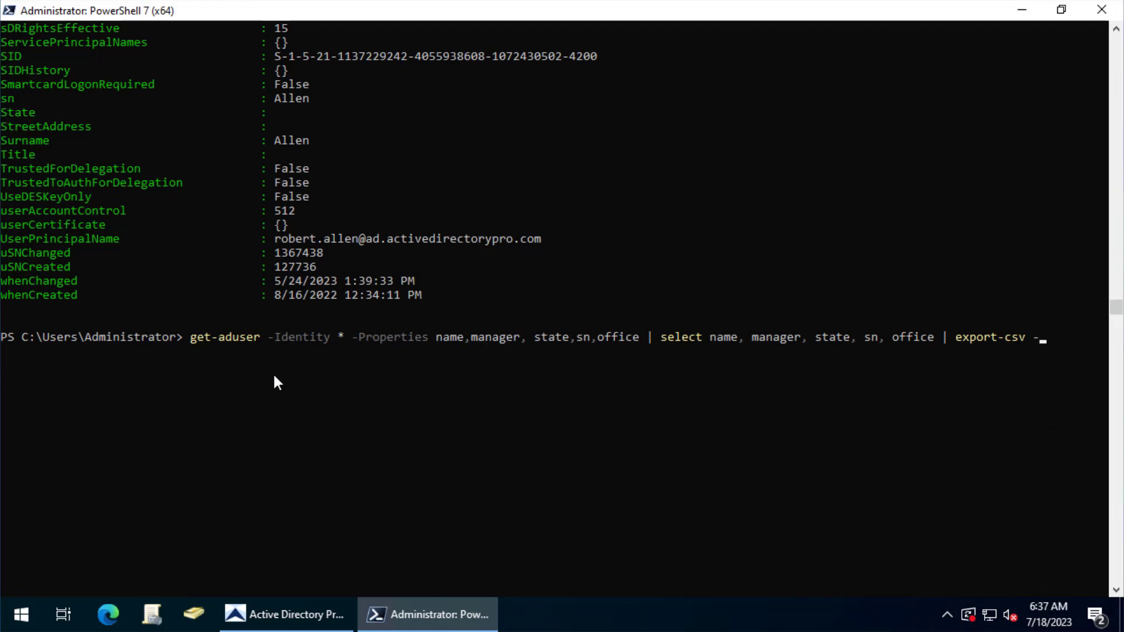
pyautogui.write('path c:\\')
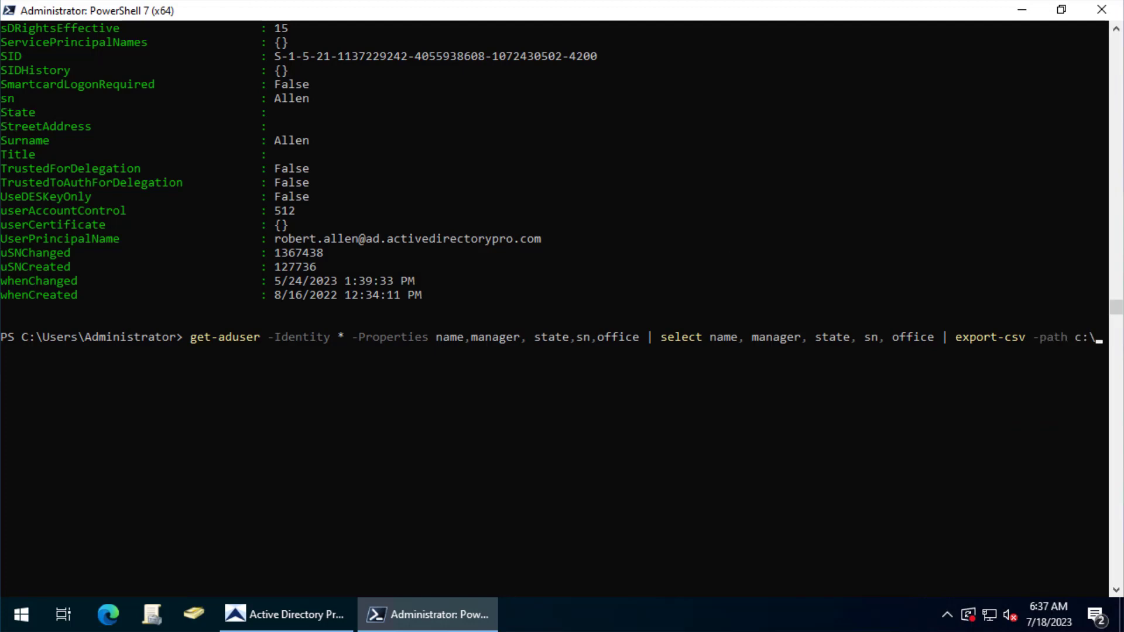